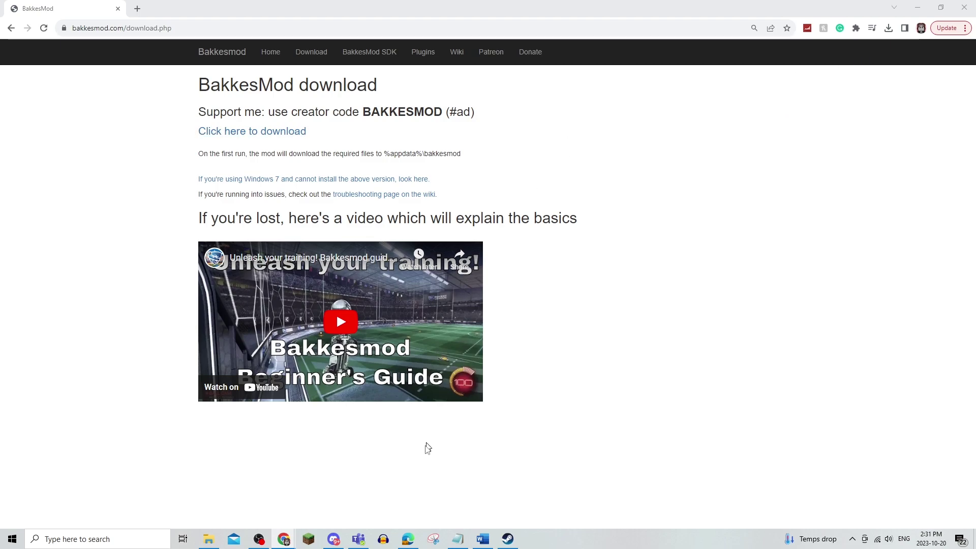
# Step: Open the recently downloaded BakkesModSetup.zip archive to view its contents, and close it
pyautogui.click(889, 29)
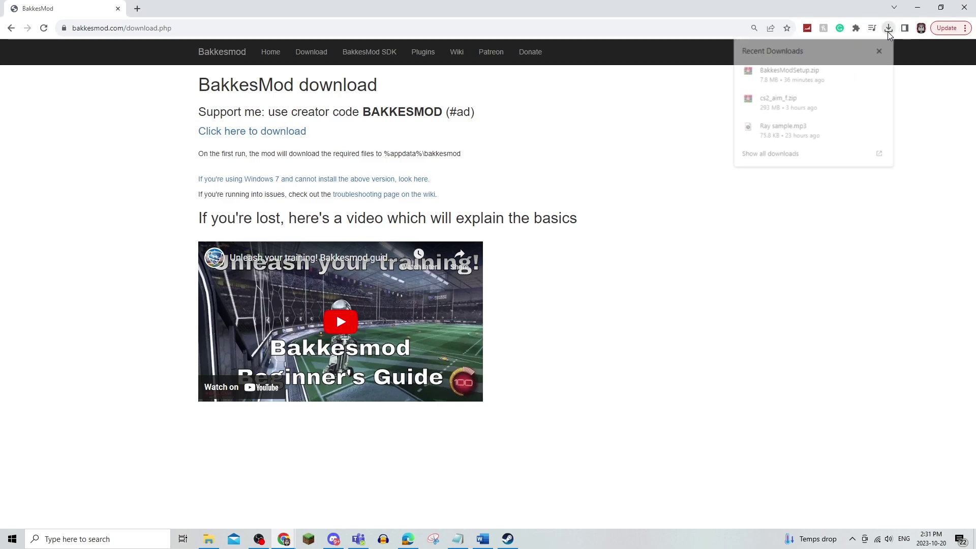
pyautogui.click(810, 71)
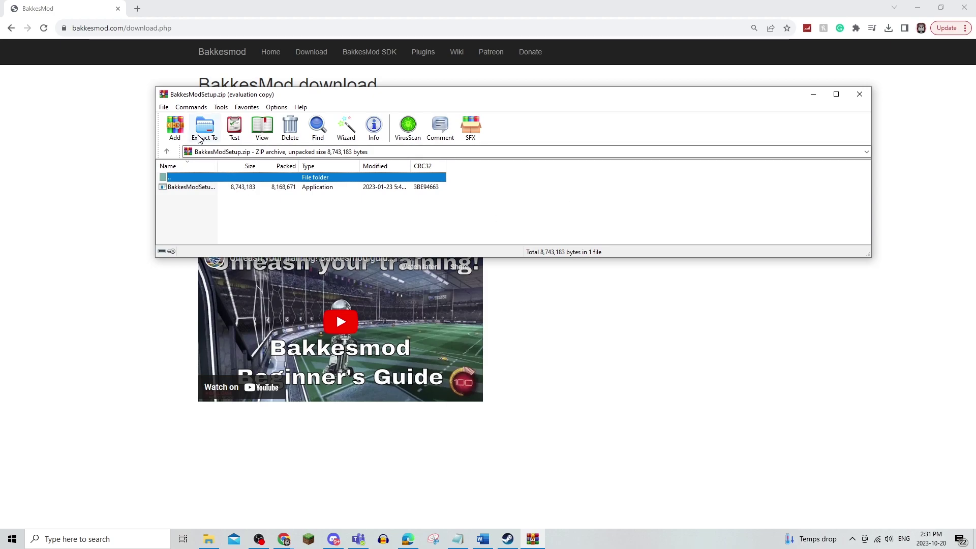
pyautogui.click(566, 179)
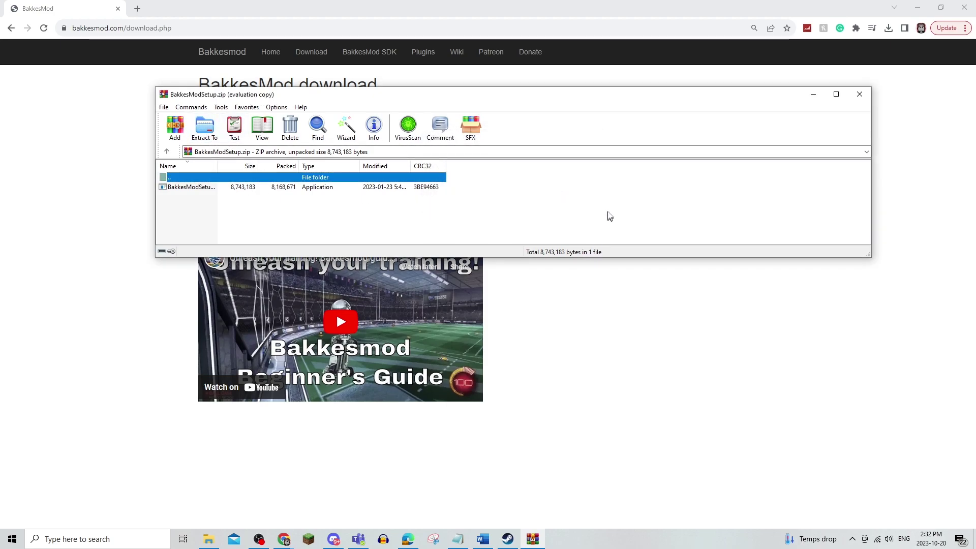
pyautogui.click(860, 95)
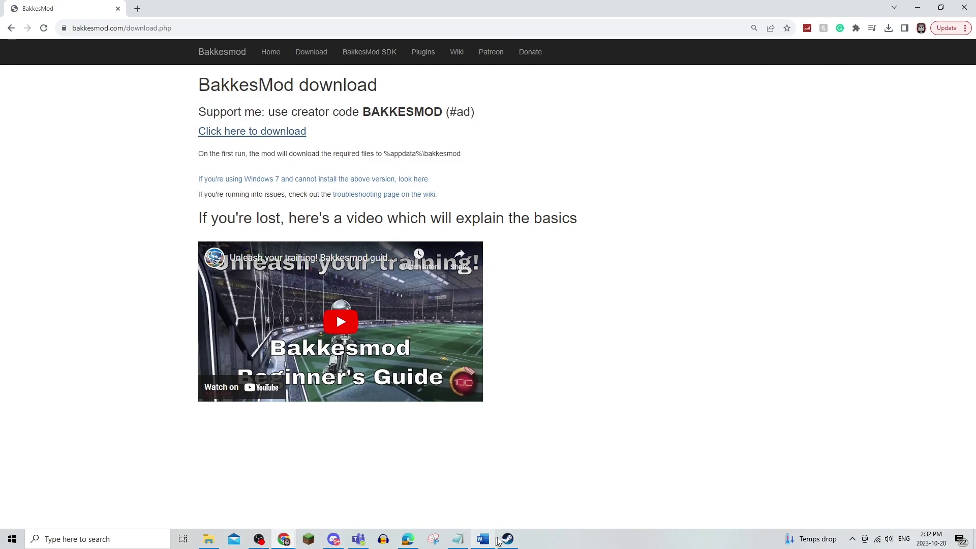
# Step: Switch to File Explorer and select the BakkesModSetup.exe installer in the Desktop folder
pyautogui.click(208, 539)
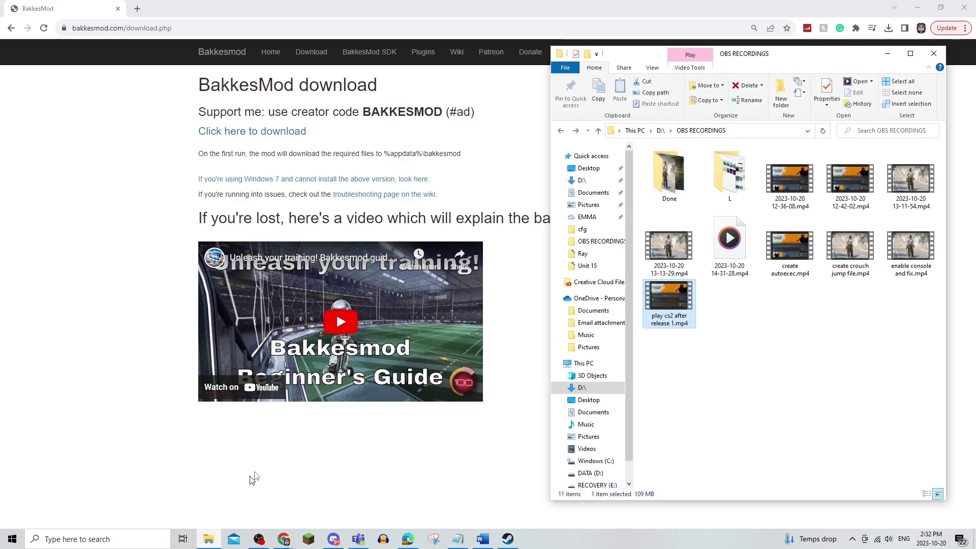
pyautogui.click(589, 168)
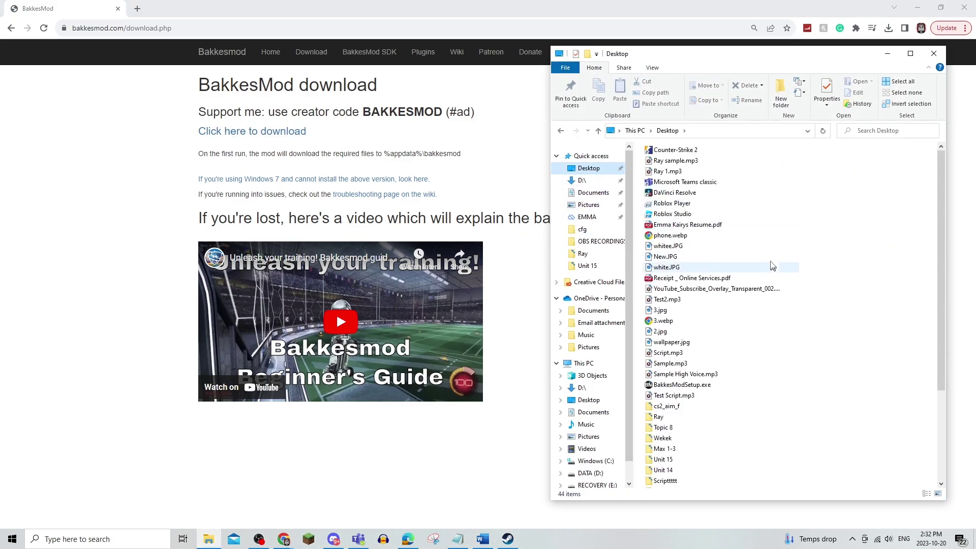
pyautogui.scroll(-4, 683, 338)
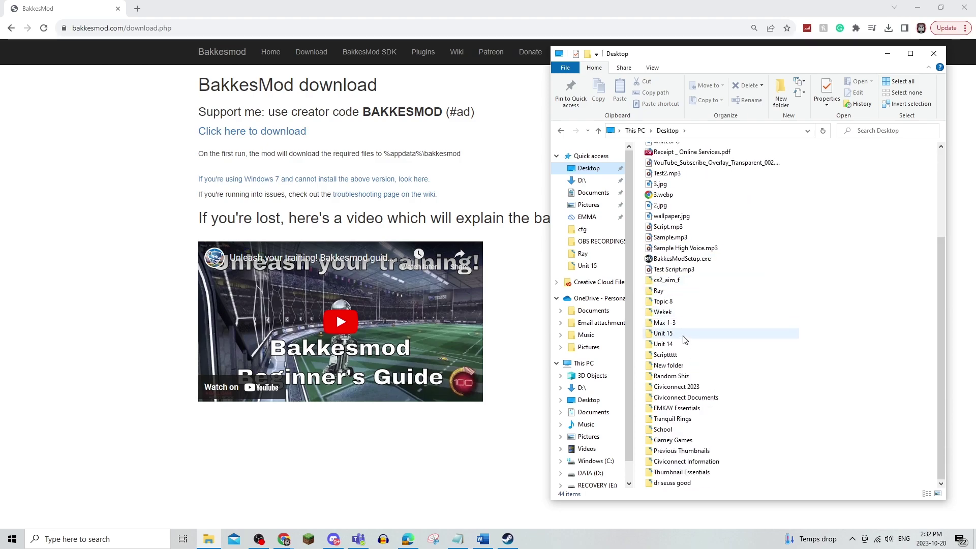
pyautogui.click(684, 259)
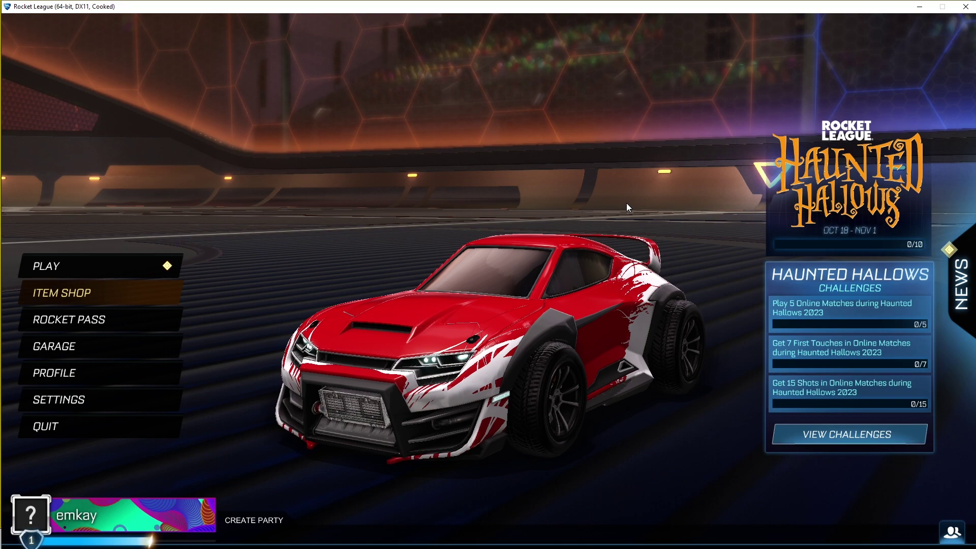
# Step: Open the Bakkesmod settings window over Rocket League, move it toward the middle of the game, and close it
pyautogui.press('F2')
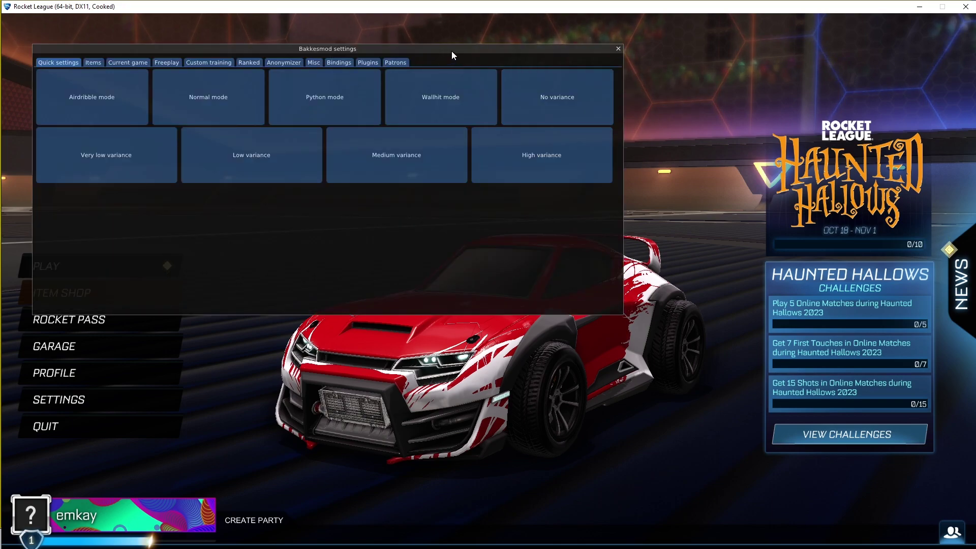
pyautogui.moveTo(449, 52); pyautogui.dragTo(629, 81)
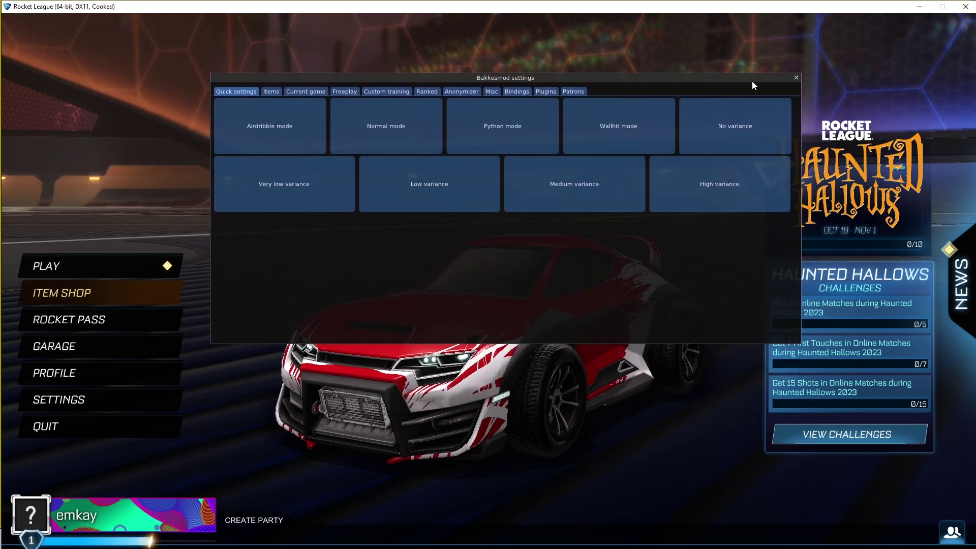
pyautogui.click(795, 77)
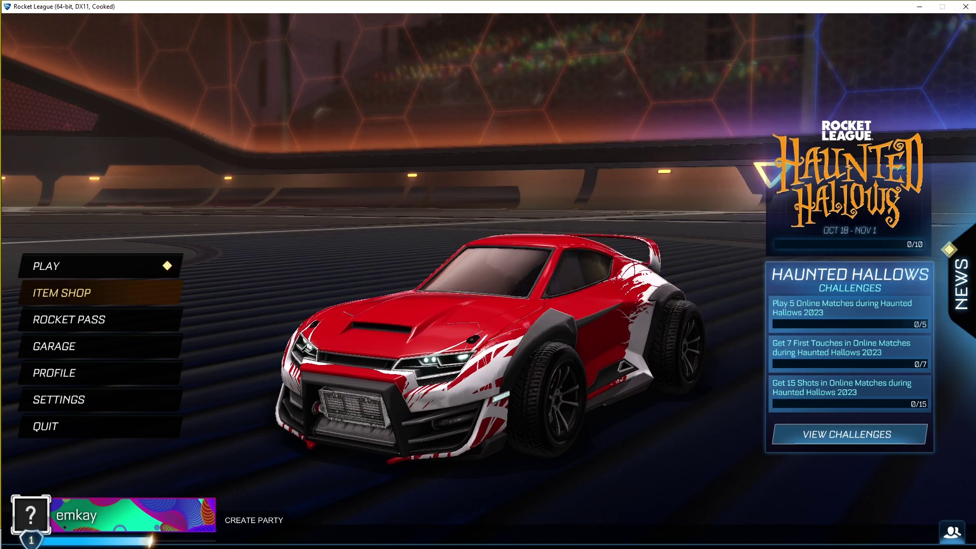
# Step: Switch to the browser and install AlphaConsole with BakkesMod from its plugin page, allowing plugininstaller.exe to open and dismissing the installation windows
pyautogui.hotkey('alt', 'Tab')
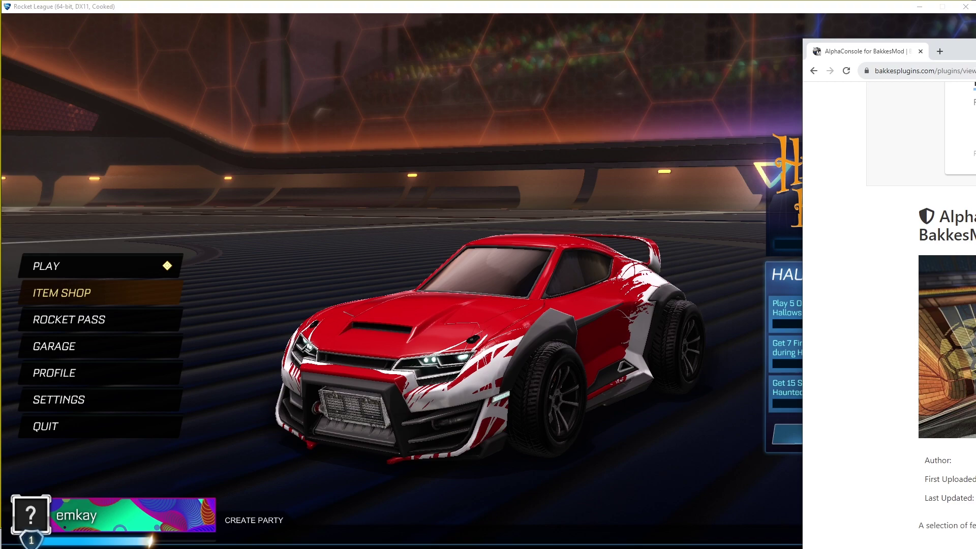
pyautogui.moveTo(849, 44); pyautogui.dragTo(354, 24)
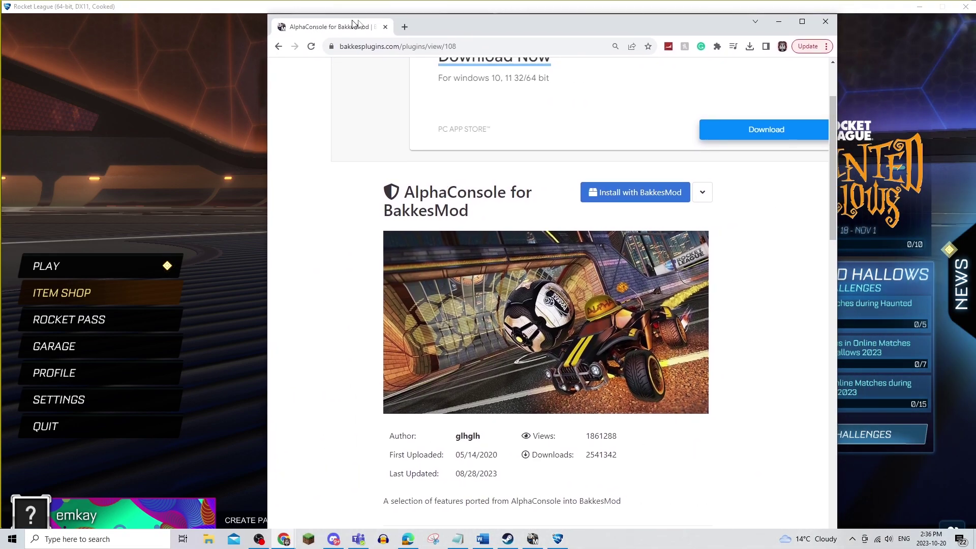
pyautogui.click(615, 194)
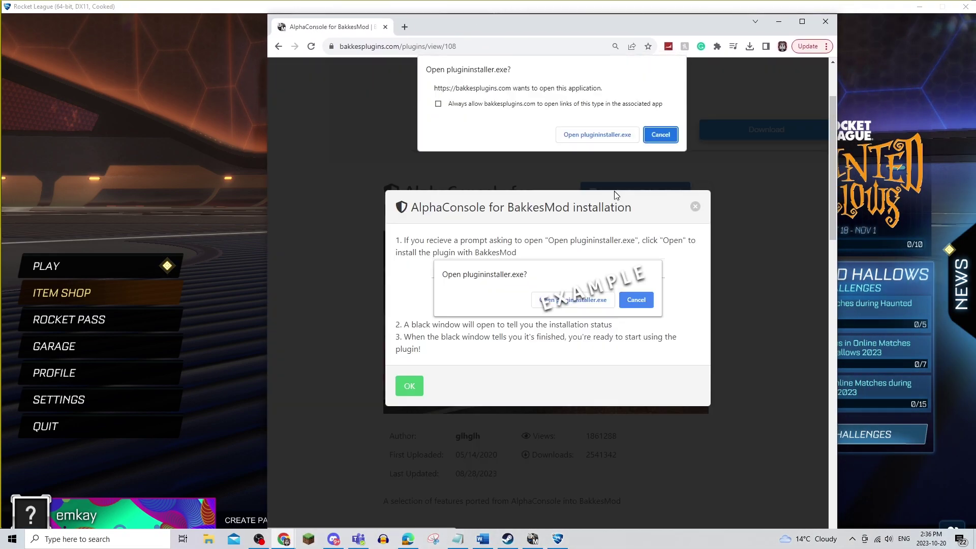
pyautogui.click(609, 133)
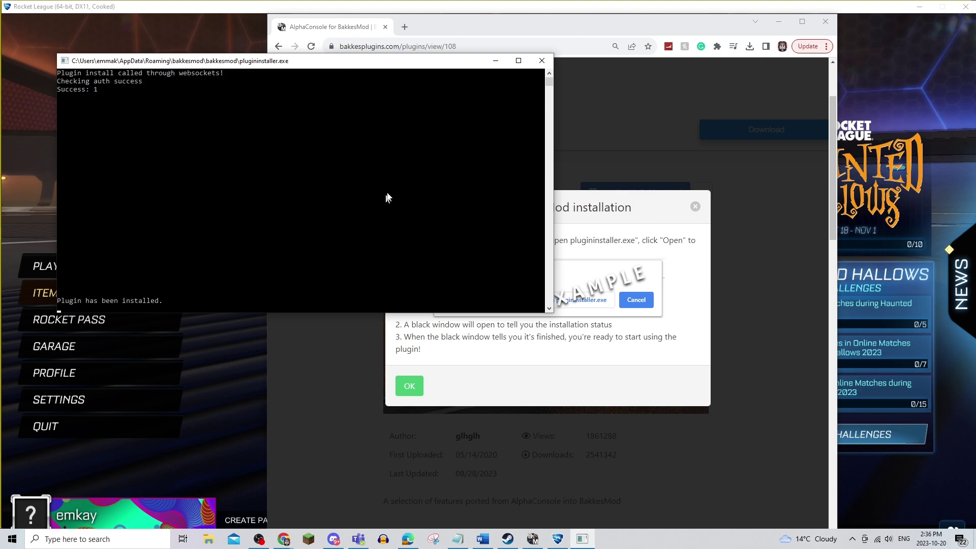
pyautogui.click(538, 65)
pyautogui.click(409, 386)
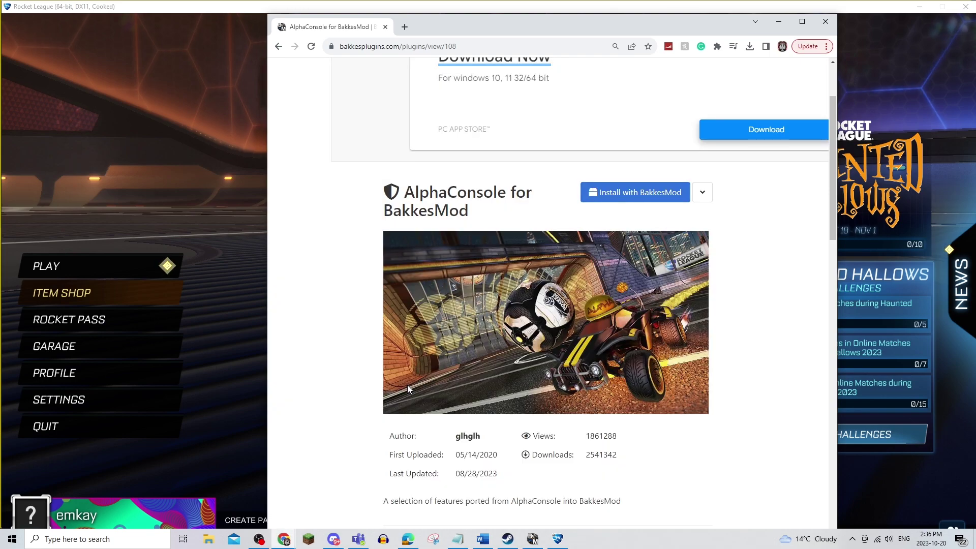
pyautogui.scroll(-3, 801, 89)
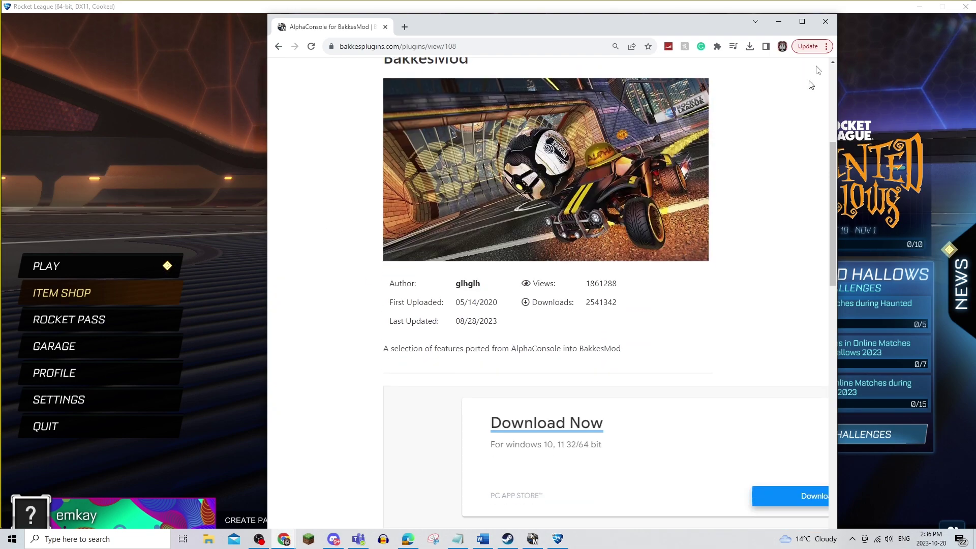
# Step: Close the AlphaConsole plugin page, Rocket League and the BakkesMod injector
pyautogui.click(826, 22)
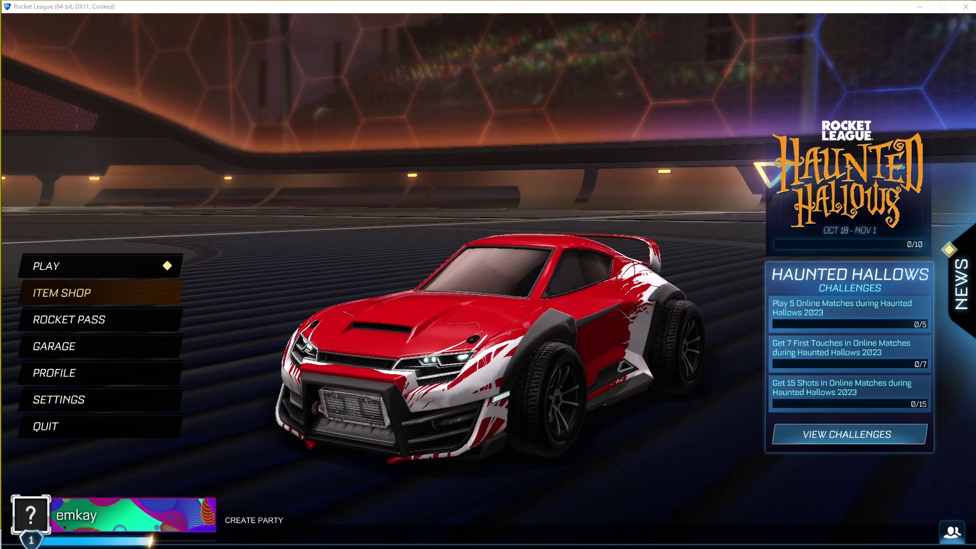
pyautogui.click(966, 7)
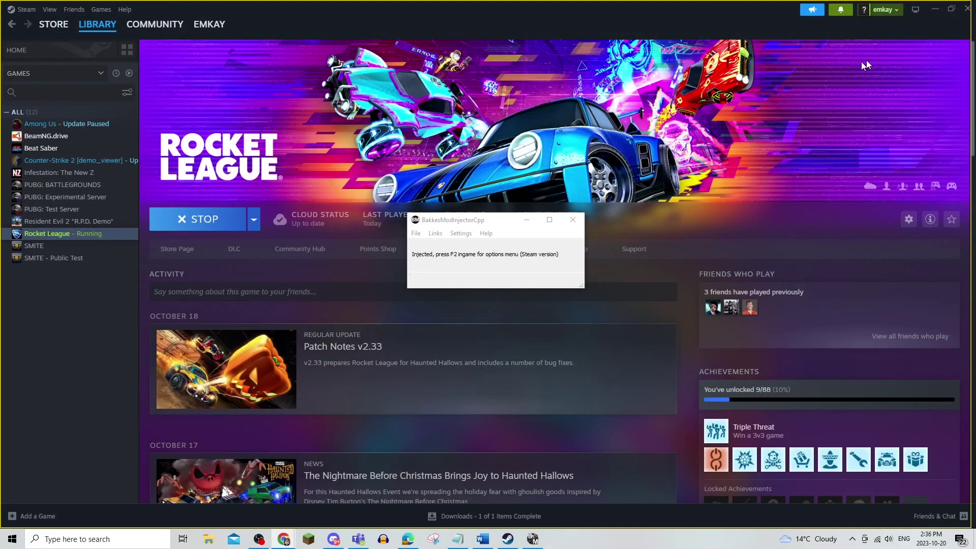
pyautogui.click(573, 221)
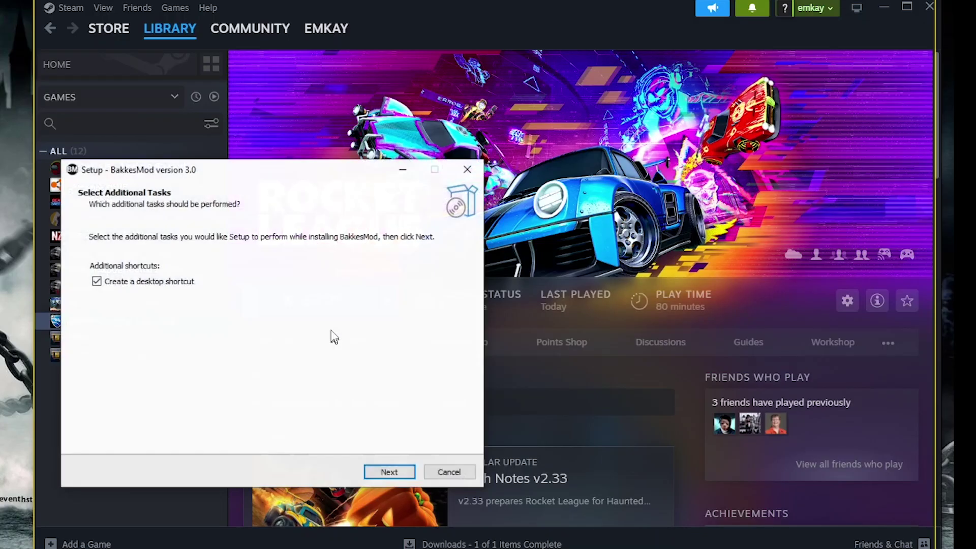
# Step: Install BakkesMod version 3.0 with a desktop shortcut, and finish the setup with Launch BakkesMod enabled
pyautogui.click(385, 477)
pyautogui.click(386, 477)
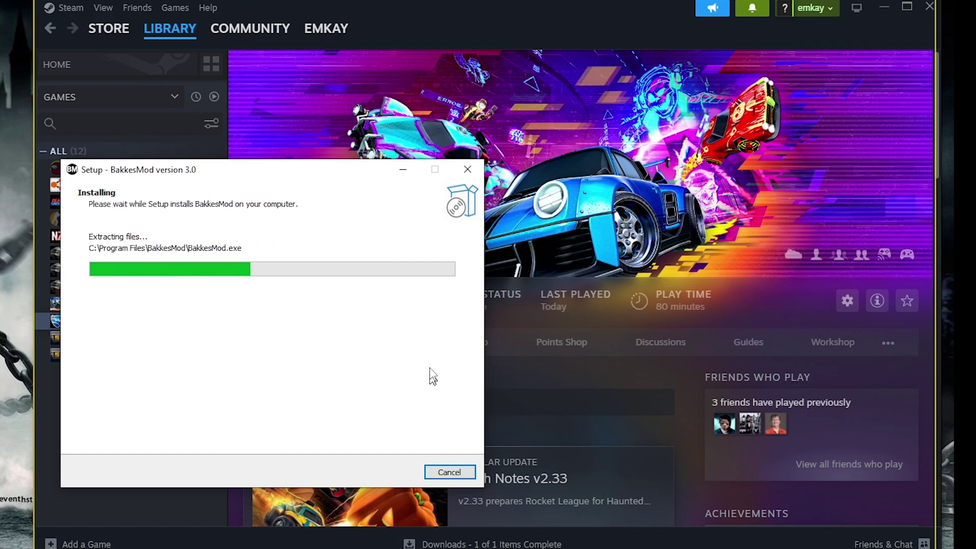
pyautogui.click(335, 394)
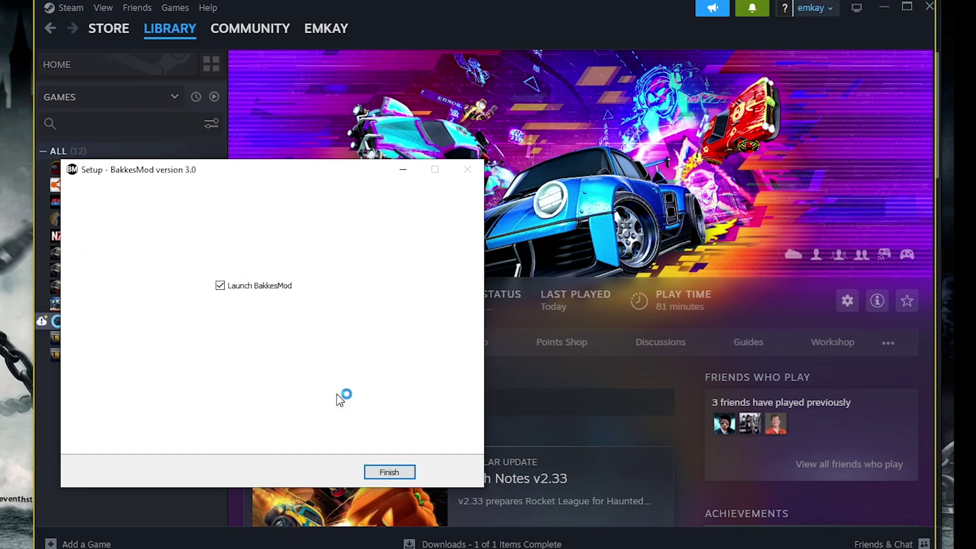
pyautogui.click(377, 471)
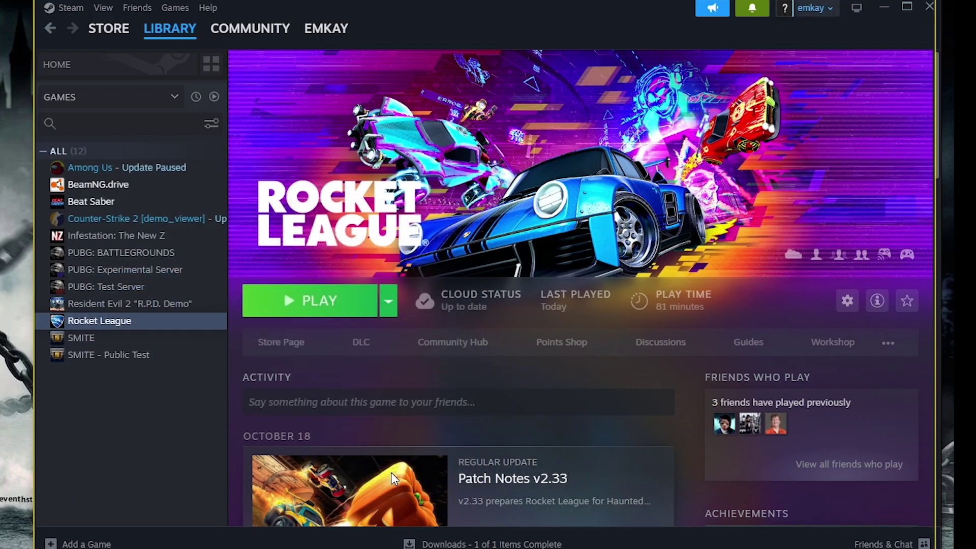
# Step: Launch Rocket League from the Steam library, open the Bakkesmod settings in the game and move that window toward the middle
pyautogui.click(562, 15)
pyautogui.click(103, 299)
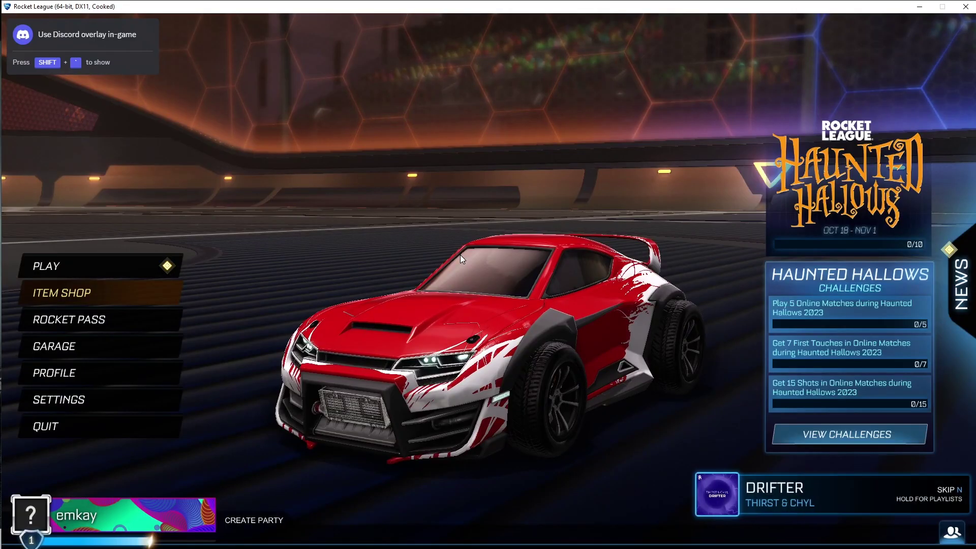
pyautogui.press('F2')
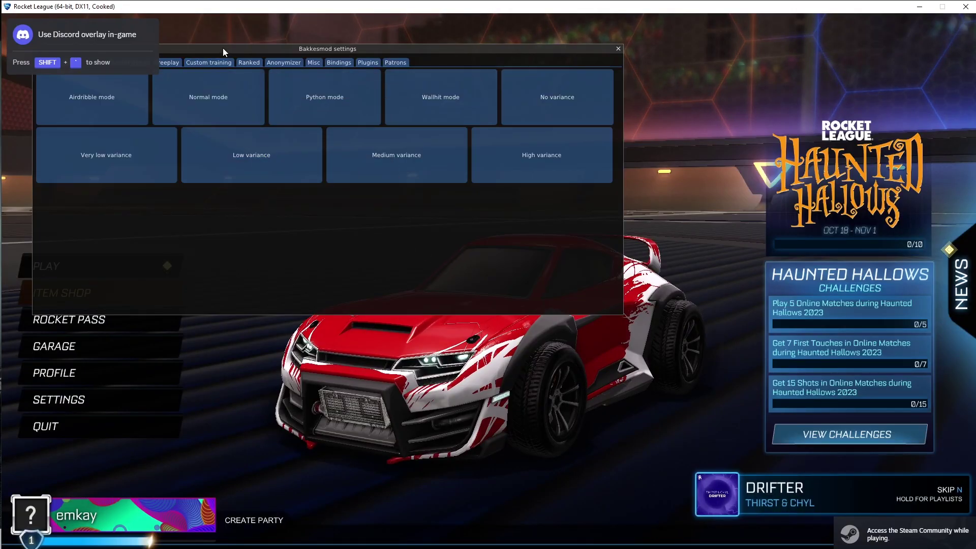
pyautogui.moveTo(223, 48); pyautogui.dragTo(410, 55)
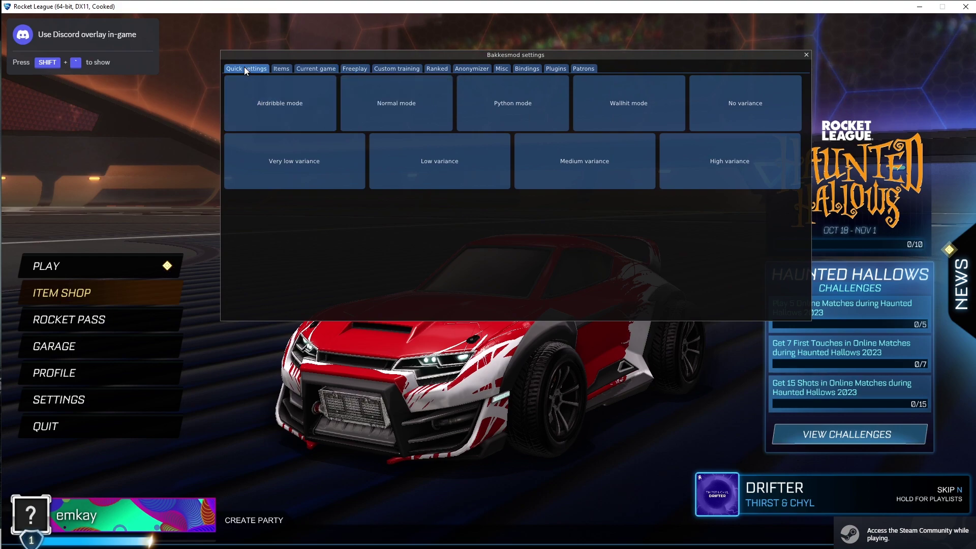
# Step: Examine the Bakkesmod settings for Items, Current game, Freeplay, Custom training, Ranked, Anonymizer, Misc and Bindings
pyautogui.click(281, 69)
pyautogui.click(315, 68)
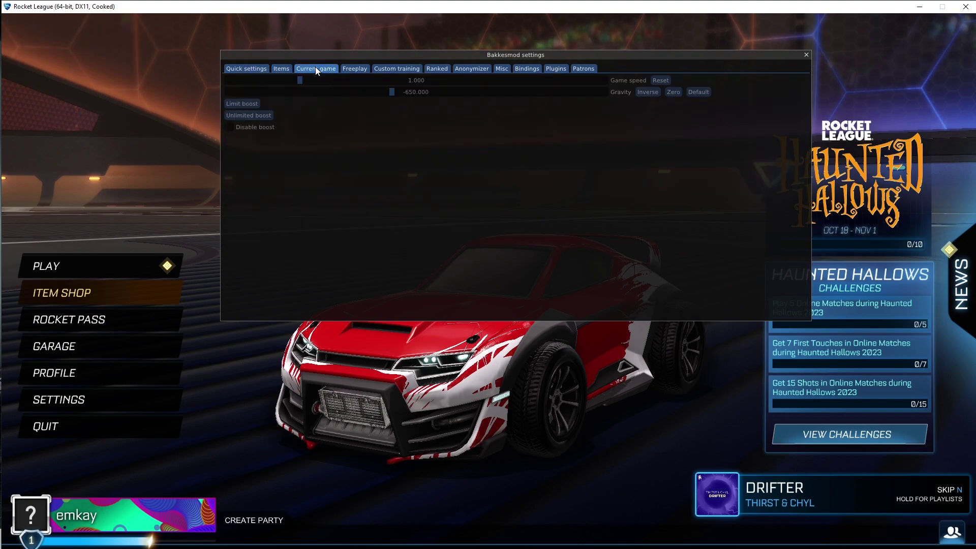
pyautogui.click(354, 68)
pyautogui.click(394, 68)
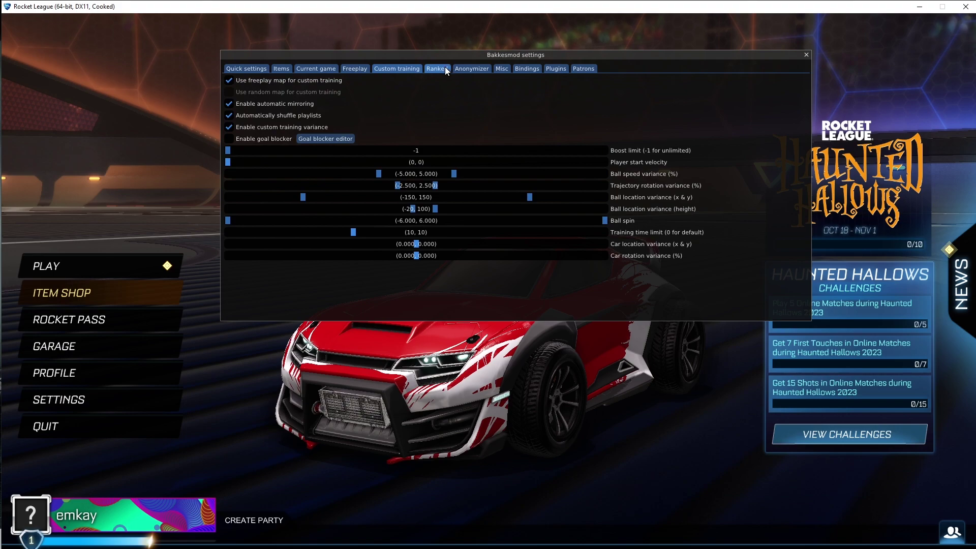
pyautogui.click(437, 68)
pyautogui.click(476, 69)
pyautogui.click(502, 68)
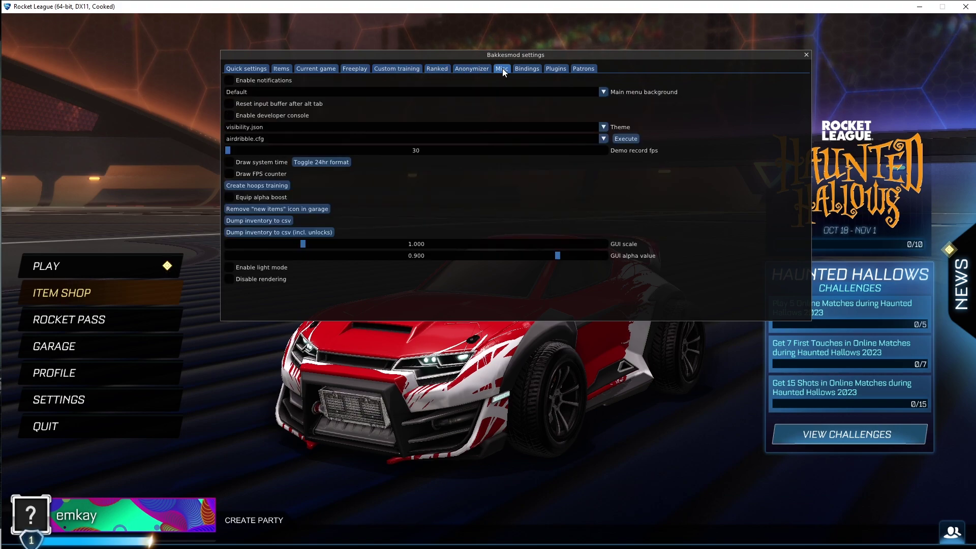
pyautogui.click(532, 69)
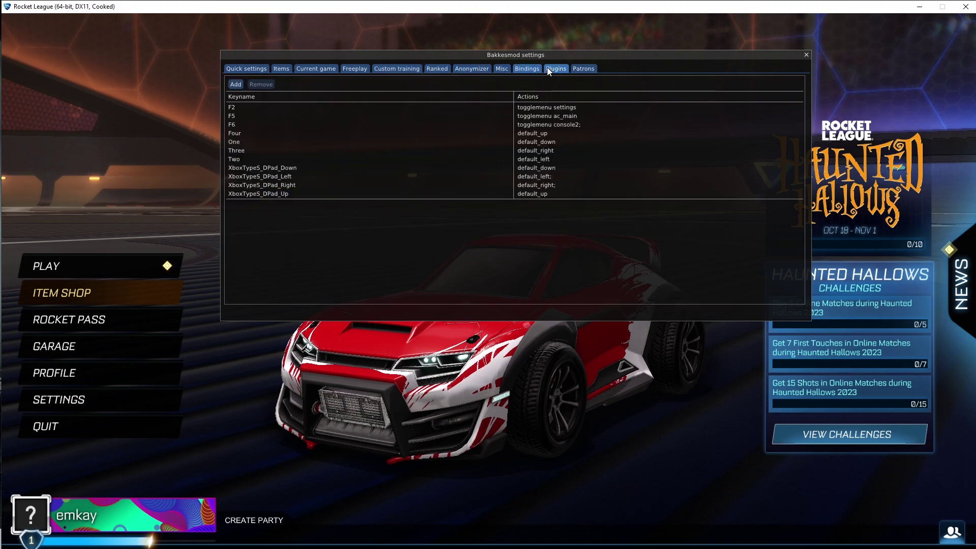
# Step: Open the AlphaConsole window from the BakkesMod plugin list and look through its patch notes to the end
pyautogui.click(563, 68)
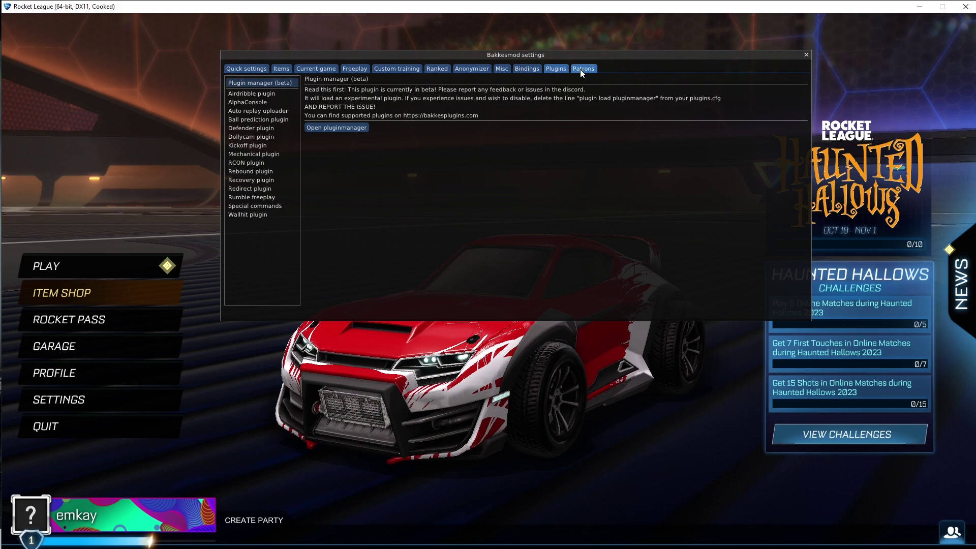
pyautogui.click(261, 101)
pyautogui.click(332, 90)
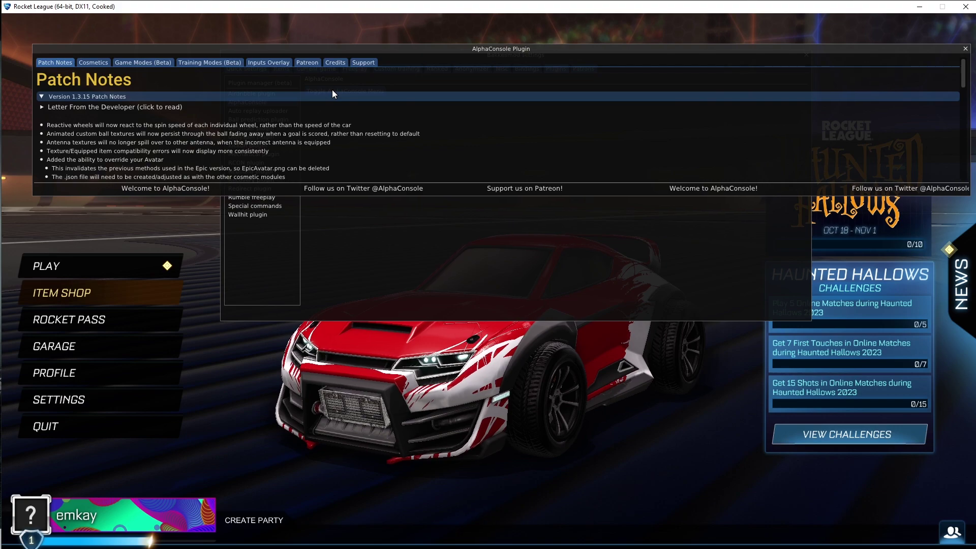
pyautogui.scroll(-5, 345, 179)
pyautogui.scroll(-10, 345, 179)
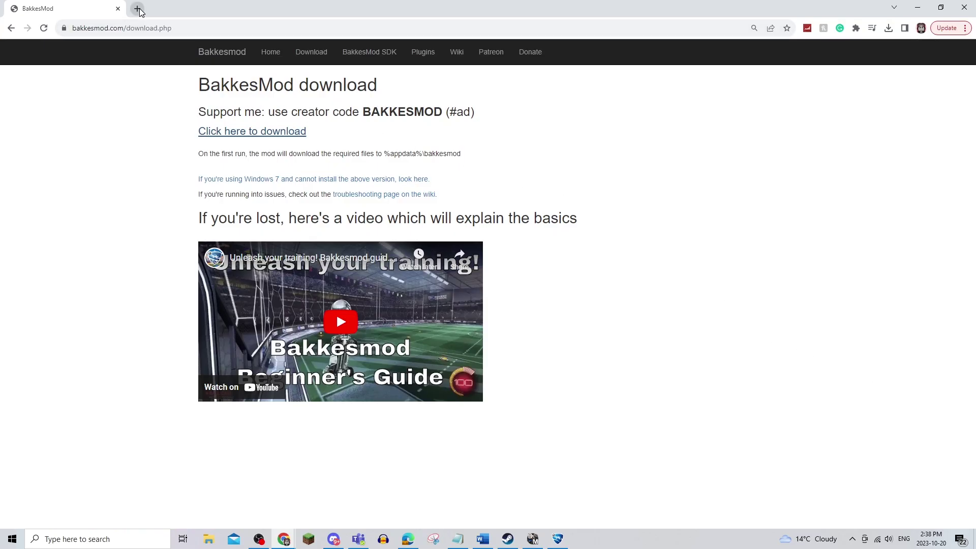
# Step: Switch to the browser, search Google Images for "profile picture cat" and preview the Getty Wallpapers cartoon kitten image
pyautogui.moveTo(205, 9); pyautogui.dragTo(530, 35)
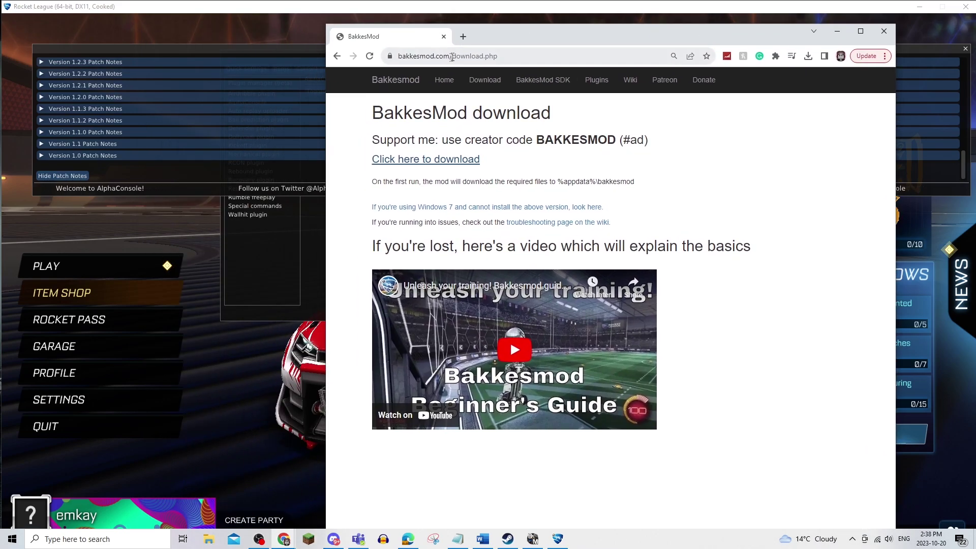
pyautogui.hotkey('ctrl', 'l')
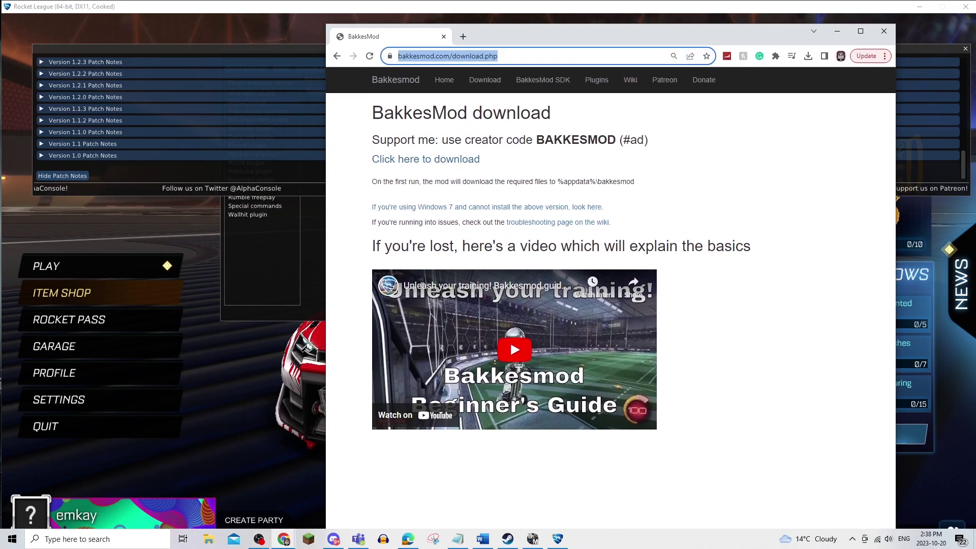
pyautogui.write('profil')
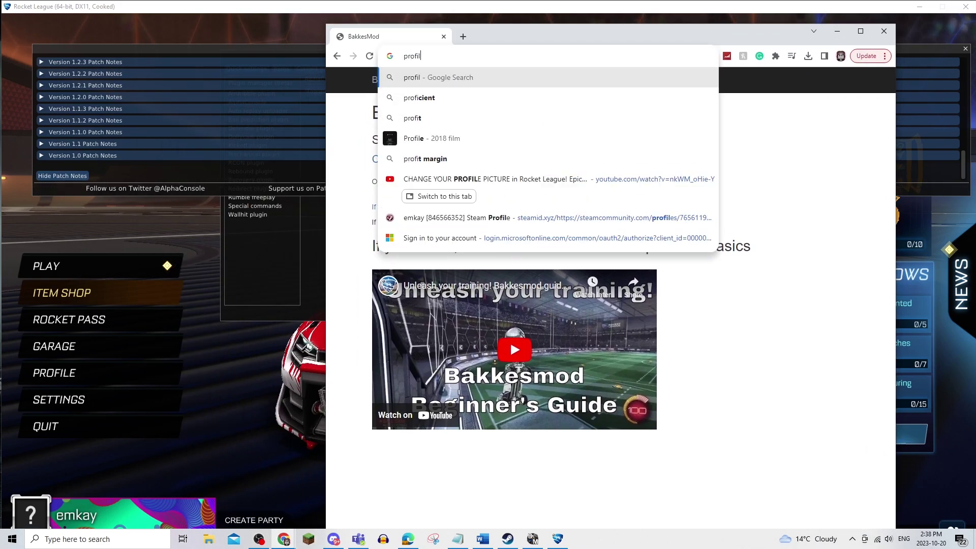
pyautogui.write('e picture cat')
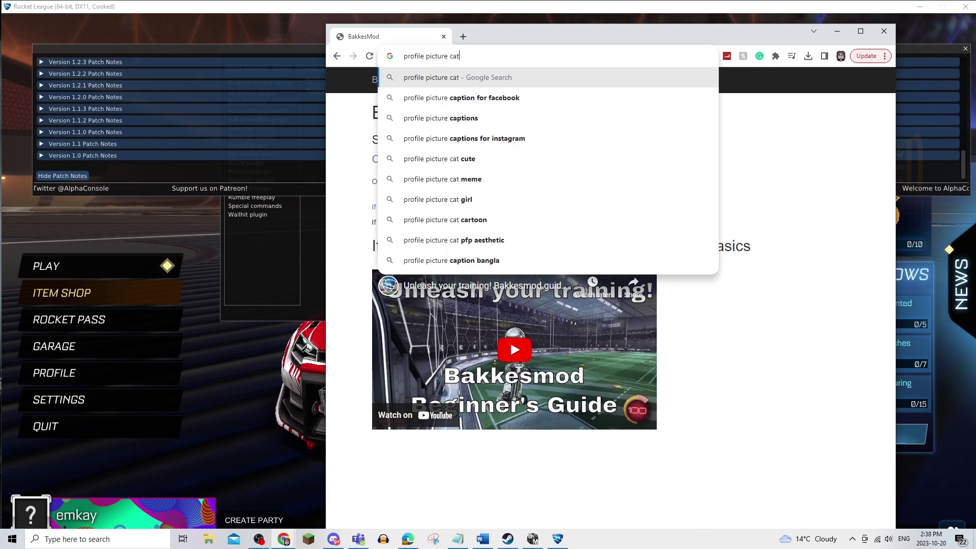
pyautogui.press('Return')
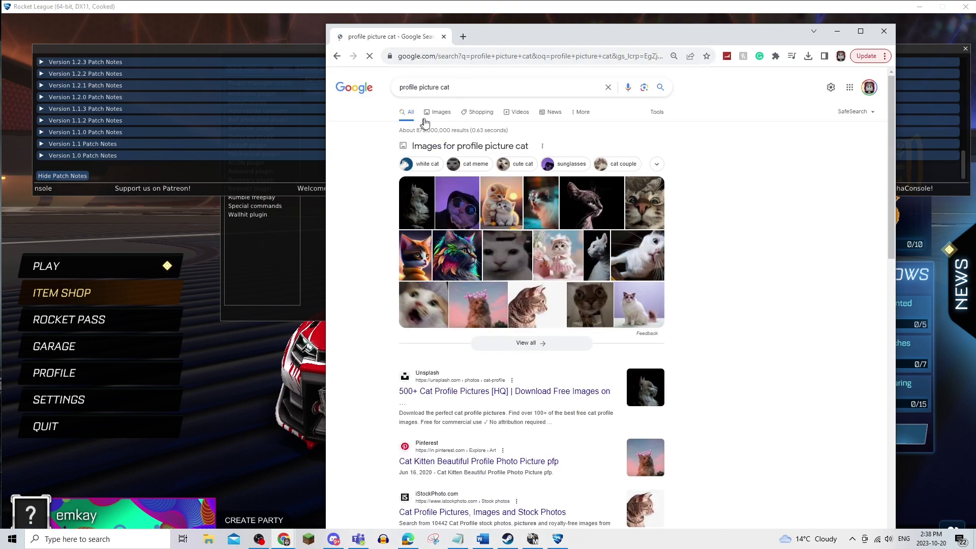
pyautogui.click(432, 119)
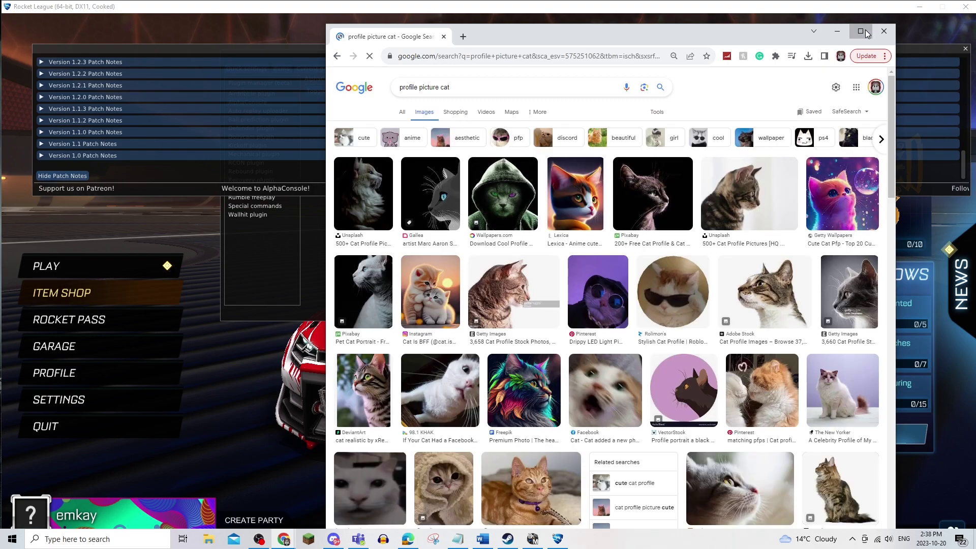
pyautogui.click(861, 31)
pyautogui.click(539, 168)
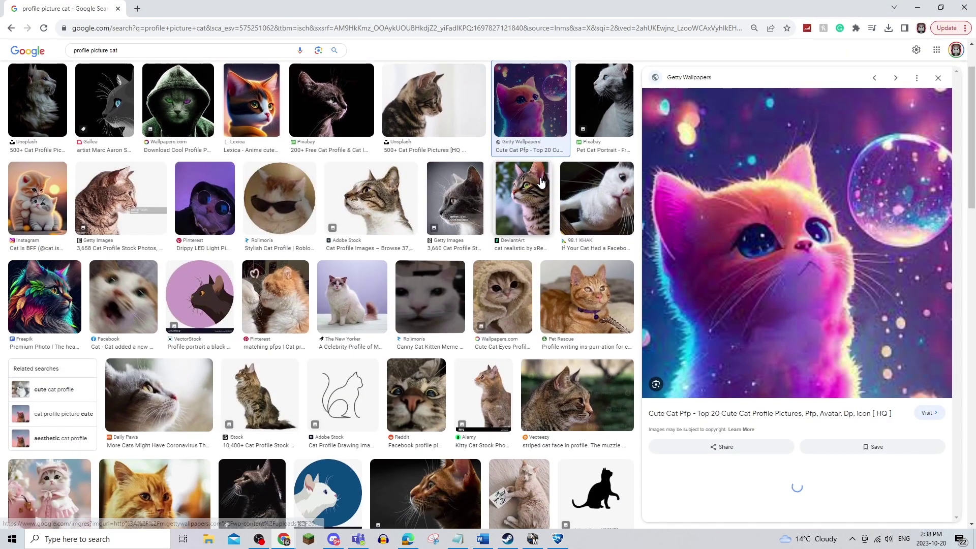
# Step: Refine the image search to "profile picture cat png" and preview the sitting grey cat from Pngtree
pyautogui.scroll(2, 371, 213)
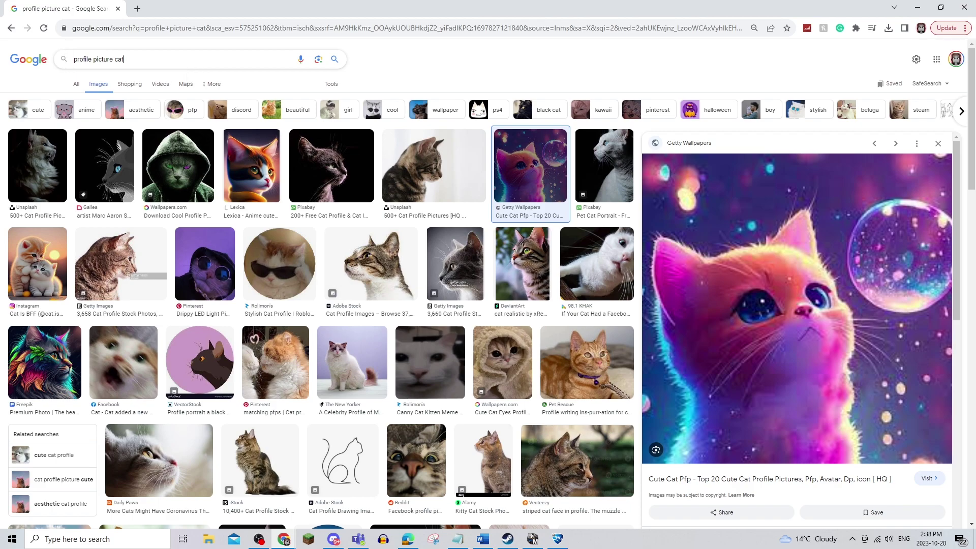
pyautogui.click(124, 59)
pyautogui.write('png')
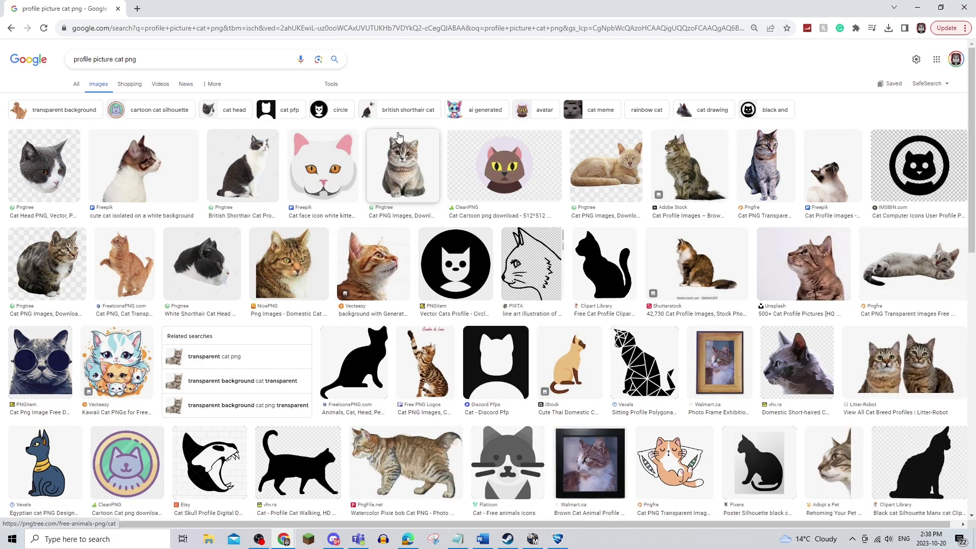
pyautogui.click(413, 166)
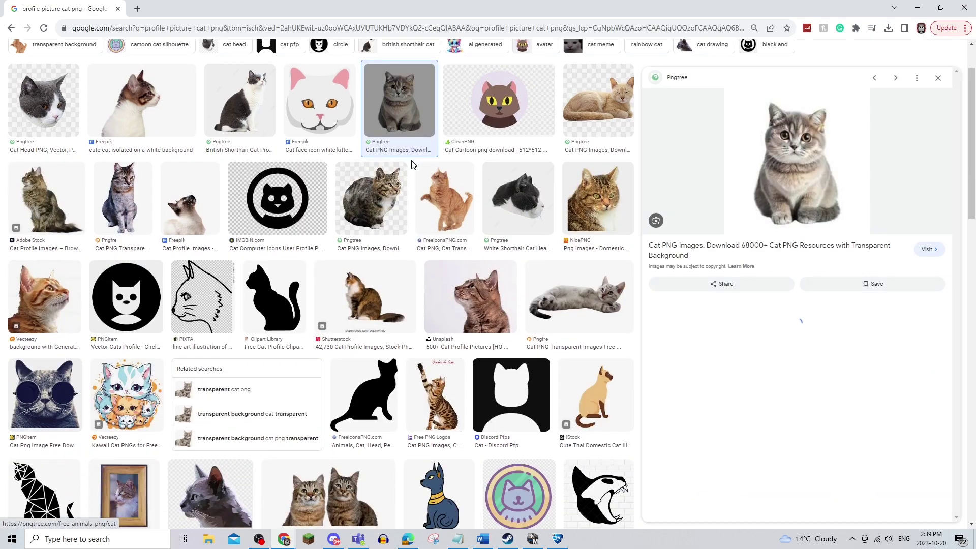
# Step: Save the previewed Pngtree cat picture as a PNG image on the Desktop, and minimize the browser
pyautogui.rightClick(807, 183)
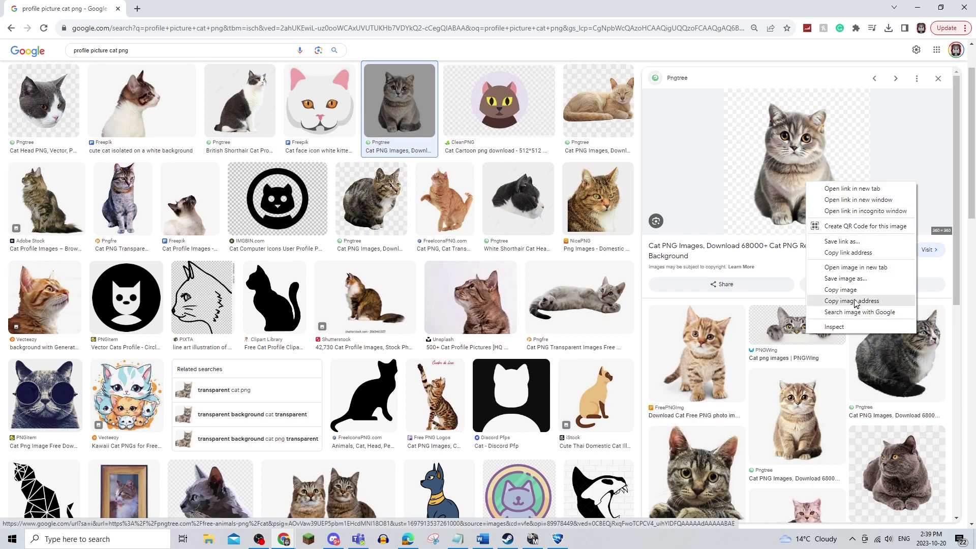
pyautogui.click(848, 279)
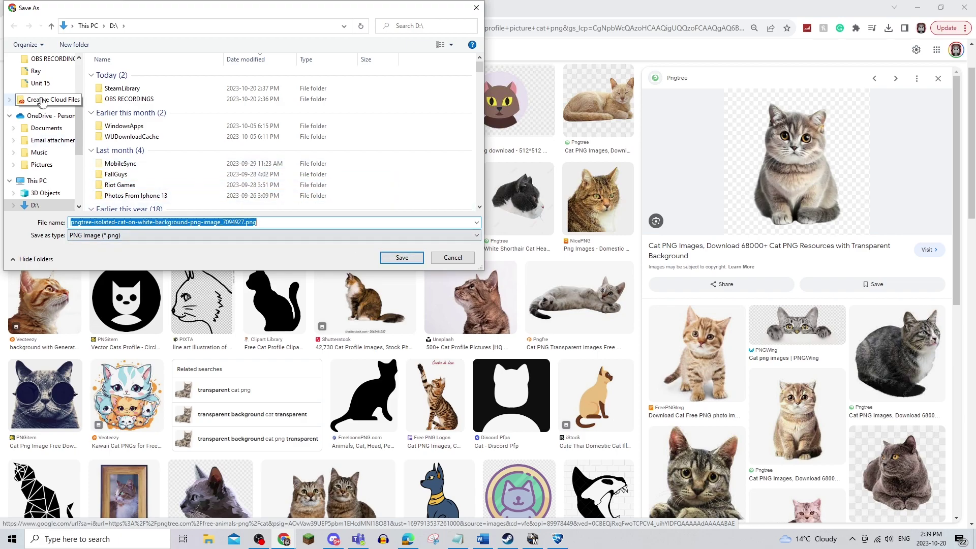
pyautogui.scroll(3, 42, 102)
pyautogui.click(42, 79)
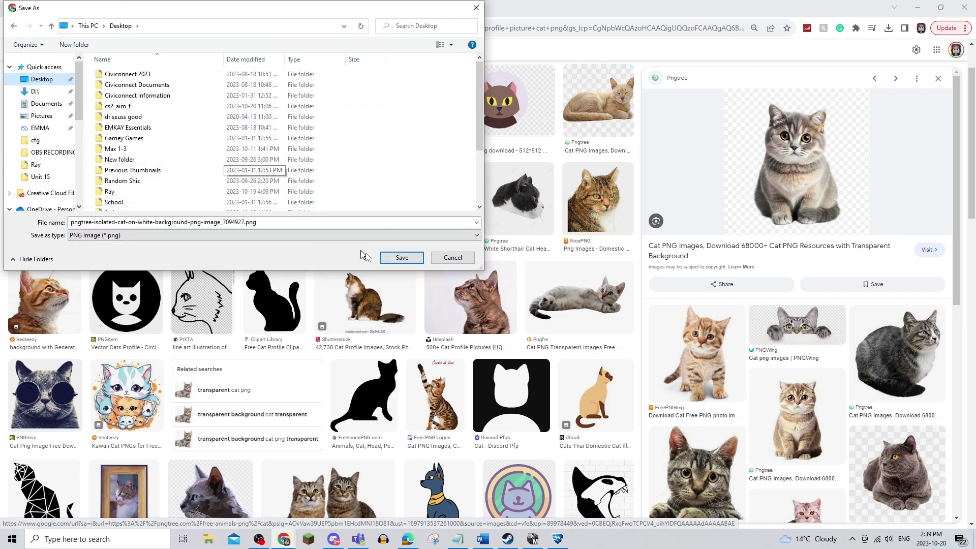
pyautogui.click(402, 257)
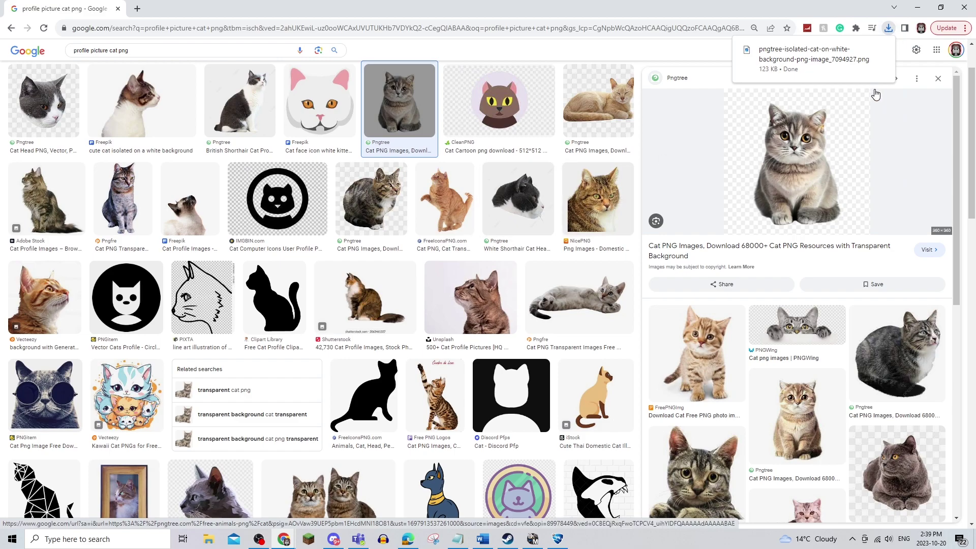
pyautogui.click(918, 7)
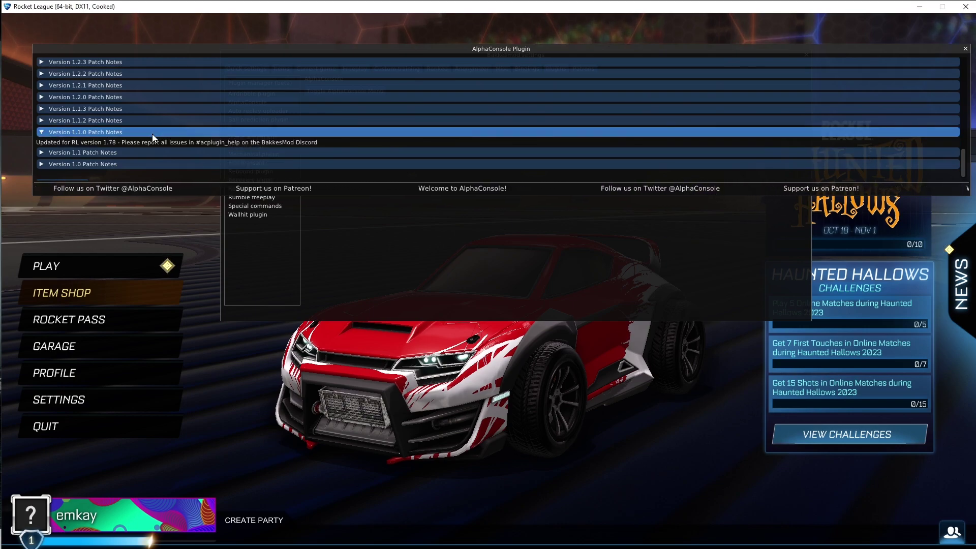
# Step: Open the Avatar Texture Mods directory from AlphaConsole's Cosmetics settings and move the AvatarTextures folder window toward the middle
pyautogui.scroll(10, 155, 106)
pyautogui.scroll(5, 155, 106)
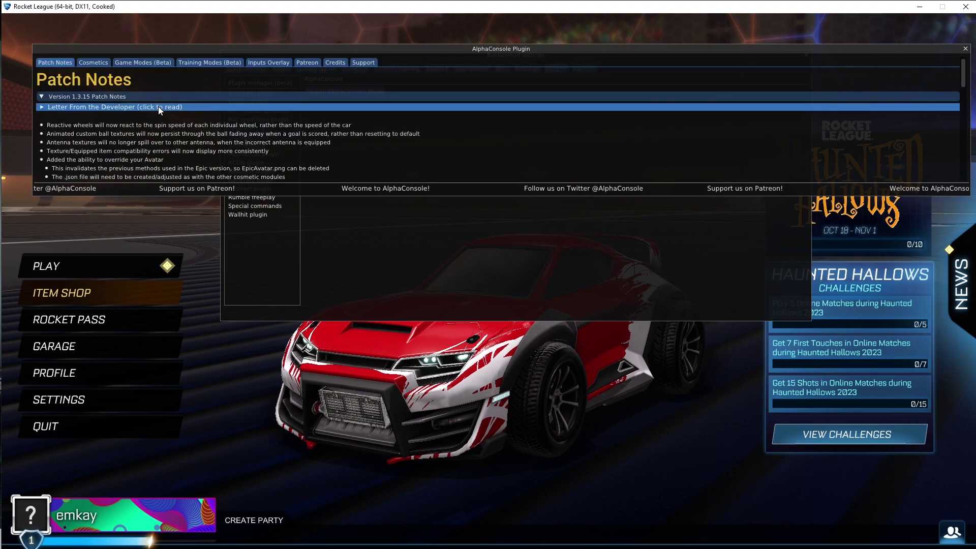
pyautogui.click(83, 65)
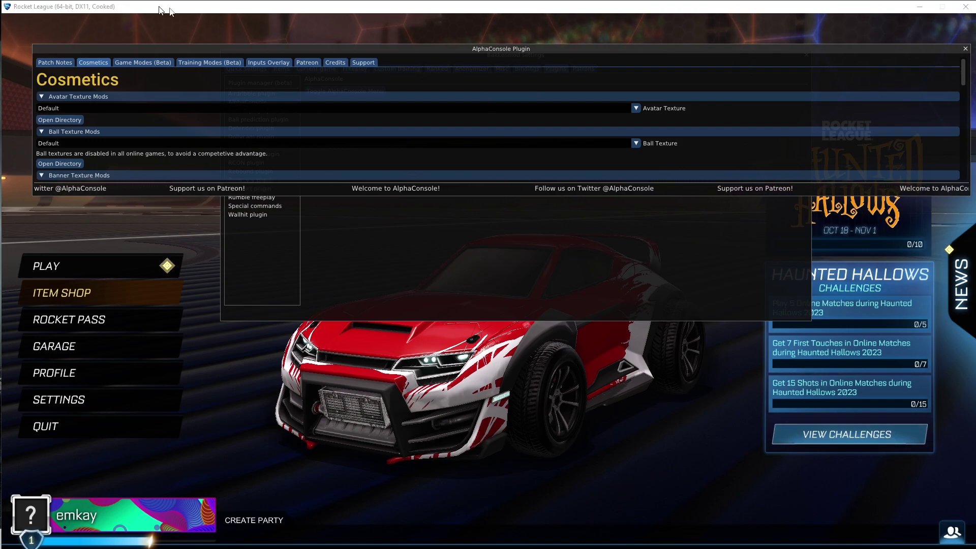
pyautogui.click(46, 176)
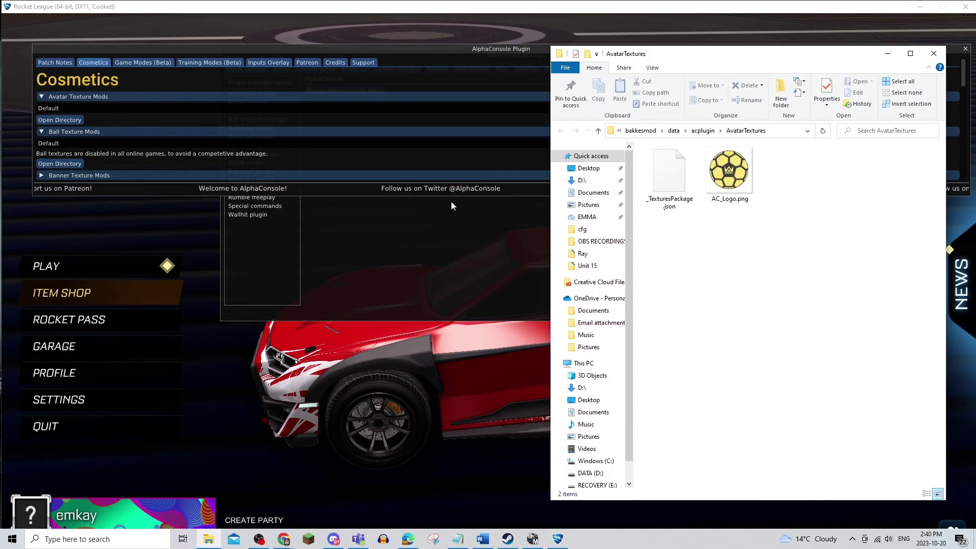
pyautogui.moveTo(737, 16); pyautogui.dragTo(563, 43)
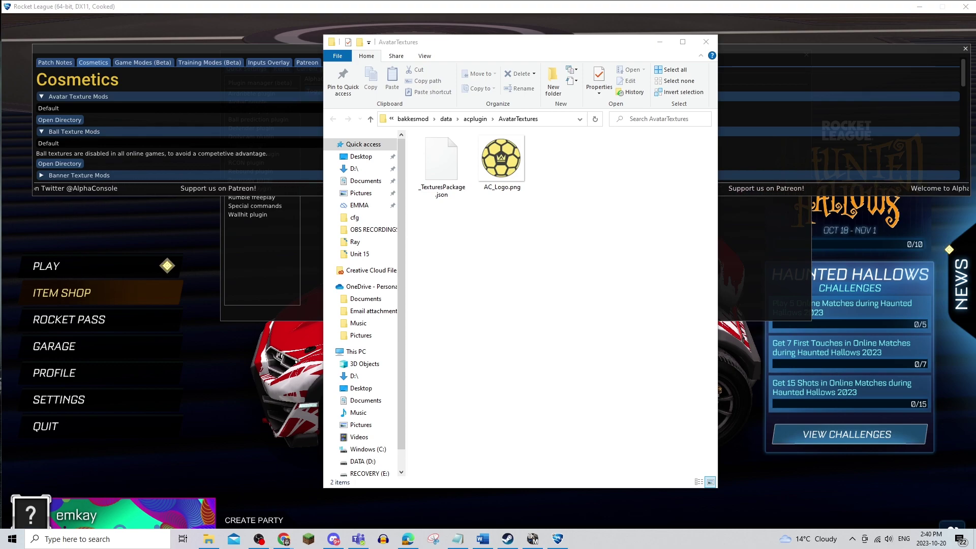
# Step: Open the Desktop folder beside the AvatarTextures window and move the downloaded cat PNG into AvatarTextures
pyautogui.click(375, 150)
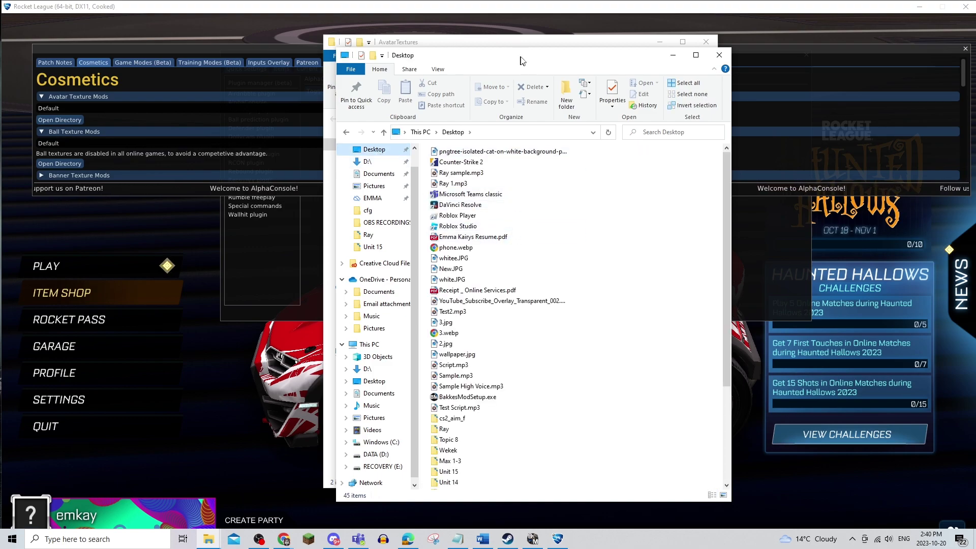
pyautogui.moveTo(518, 58); pyautogui.dragTo(751, 36)
pyautogui.moveTo(702, 129); pyautogui.dragTo(500, 231)
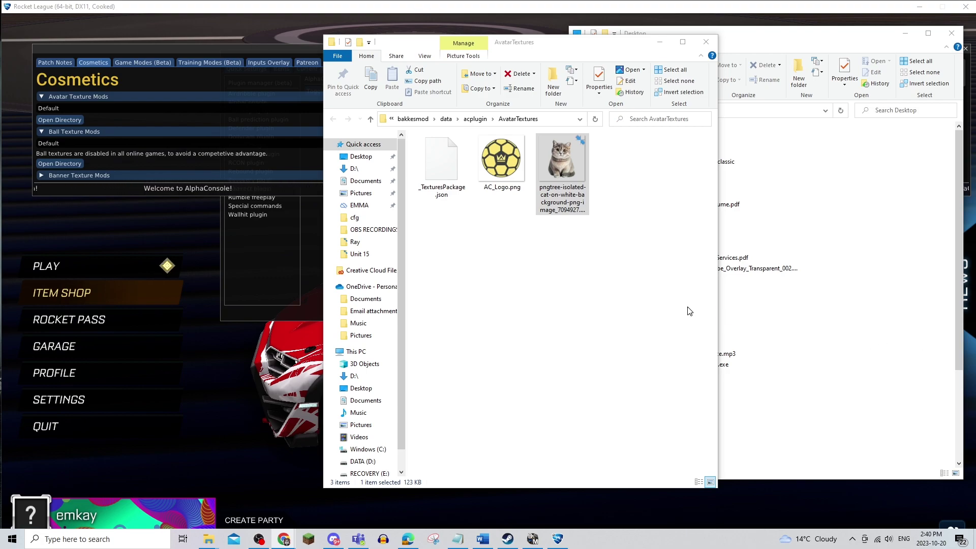
# Step: Rename the cat image in the AvatarTextures folder as Cat pic.png
pyautogui.rightClick(565, 206)
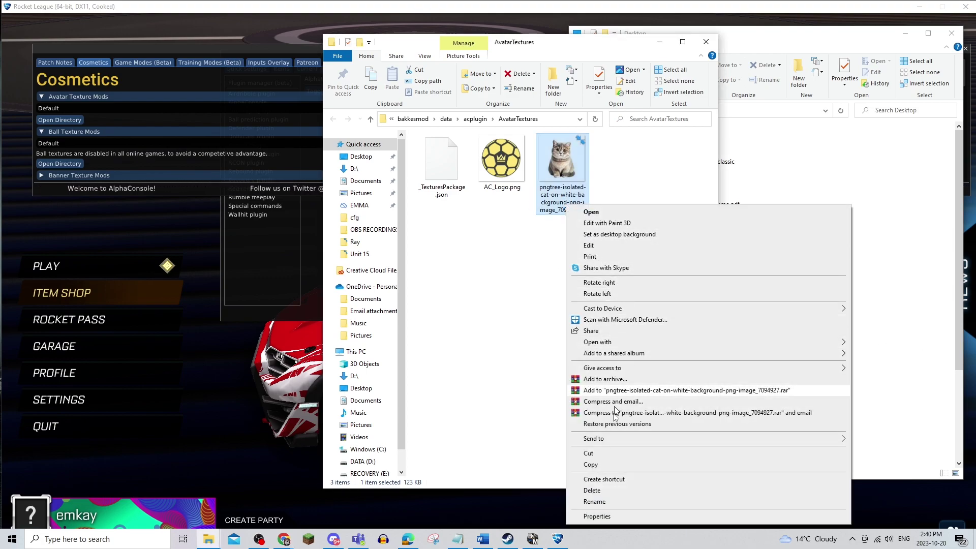
pyautogui.click(617, 502)
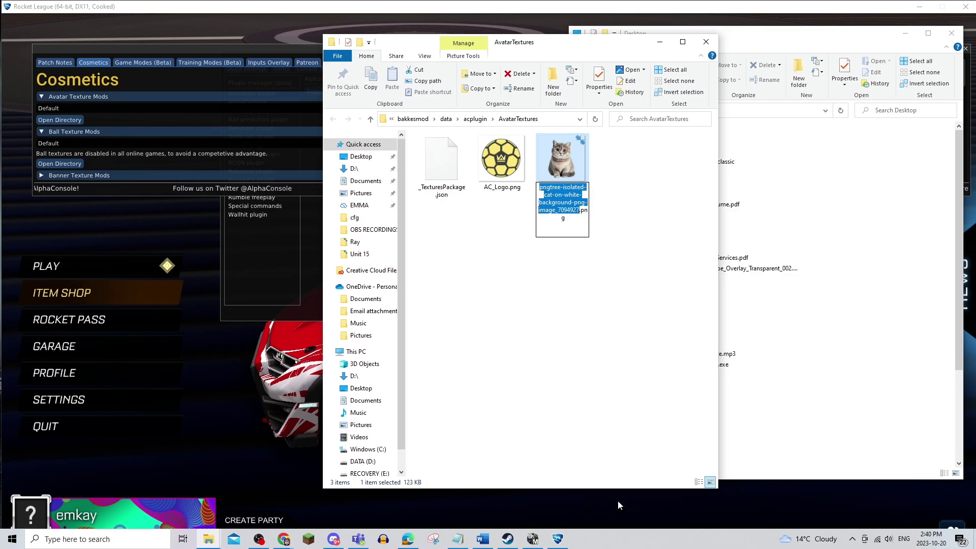
pyautogui.write('Cat pic')
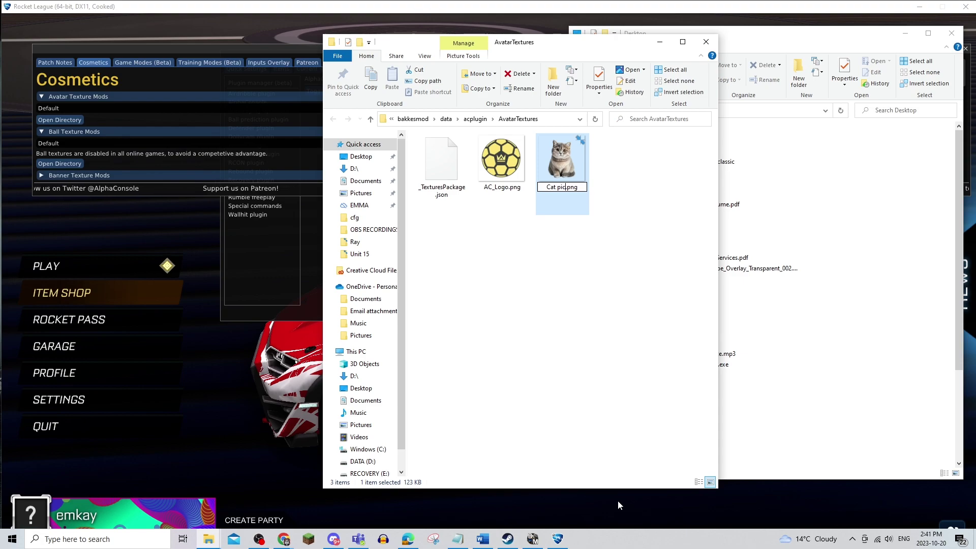
pyautogui.press('Return')
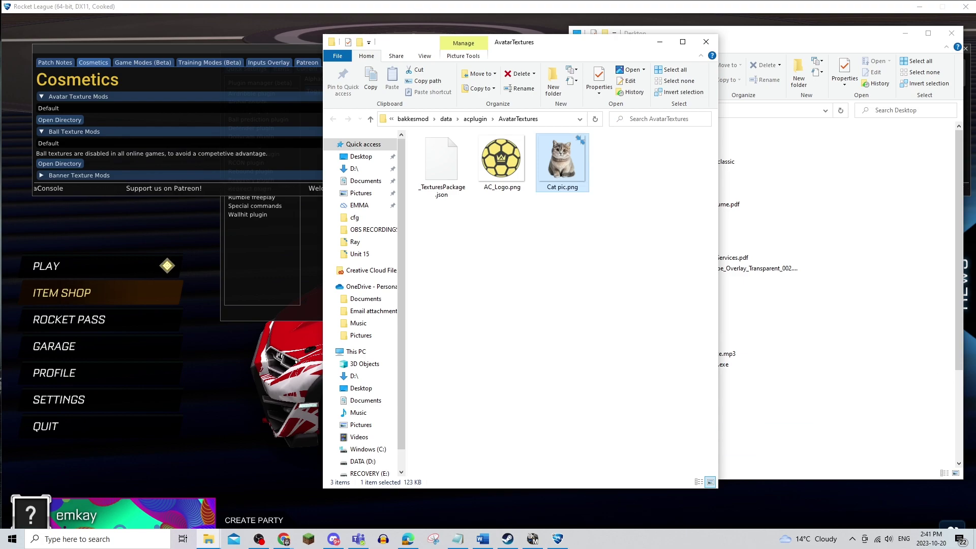
# Step: Open _TexturesPackage.json with Notepad, always using that app for .json files
pyautogui.rightClick(450, 178)
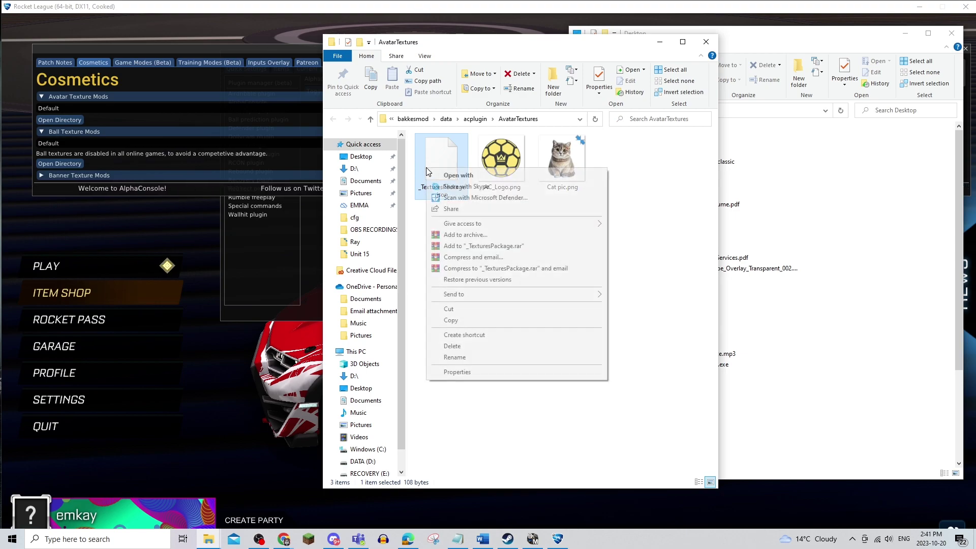
pyautogui.click(480, 186)
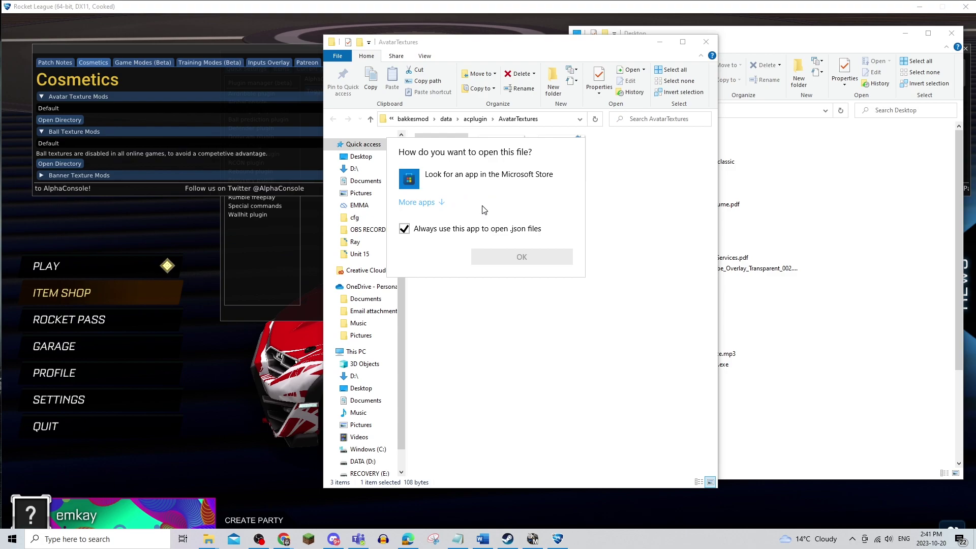
pyautogui.click(417, 202)
pyautogui.click(447, 254)
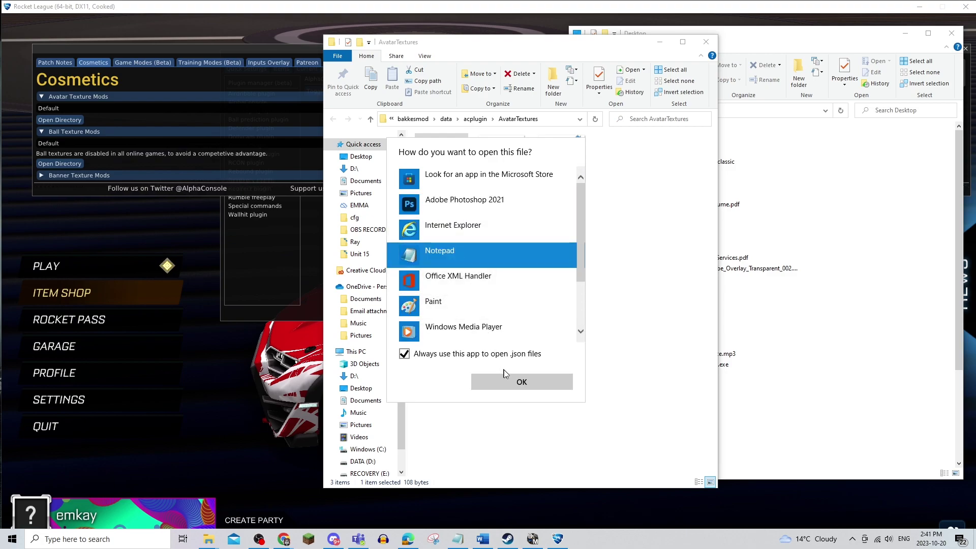
pyautogui.click(514, 381)
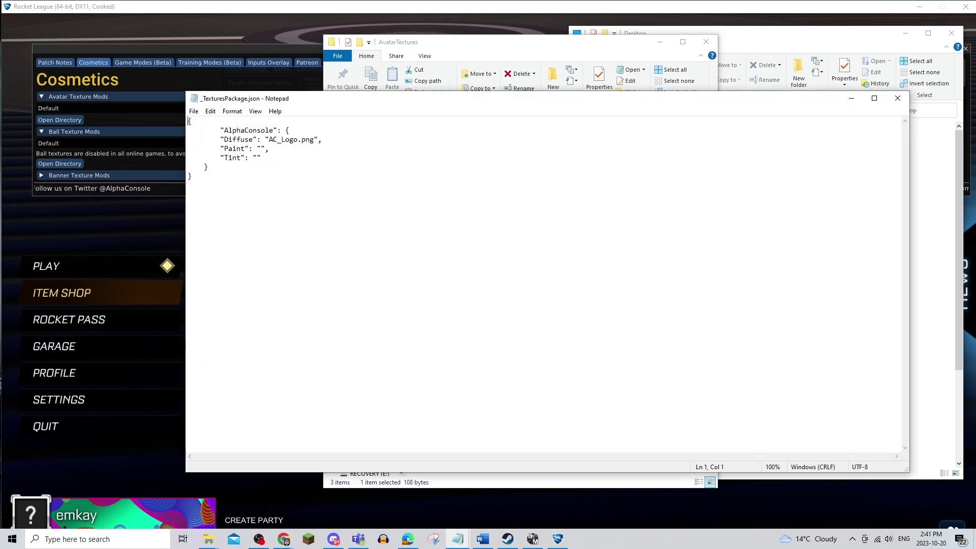
# Step: Set the Diffuse entry in _TexturesPackage.json to "Cat pic.png", save the file, and close Notepad and both folder windows
pyautogui.moveTo(321, 103); pyautogui.dragTo(736, 115)
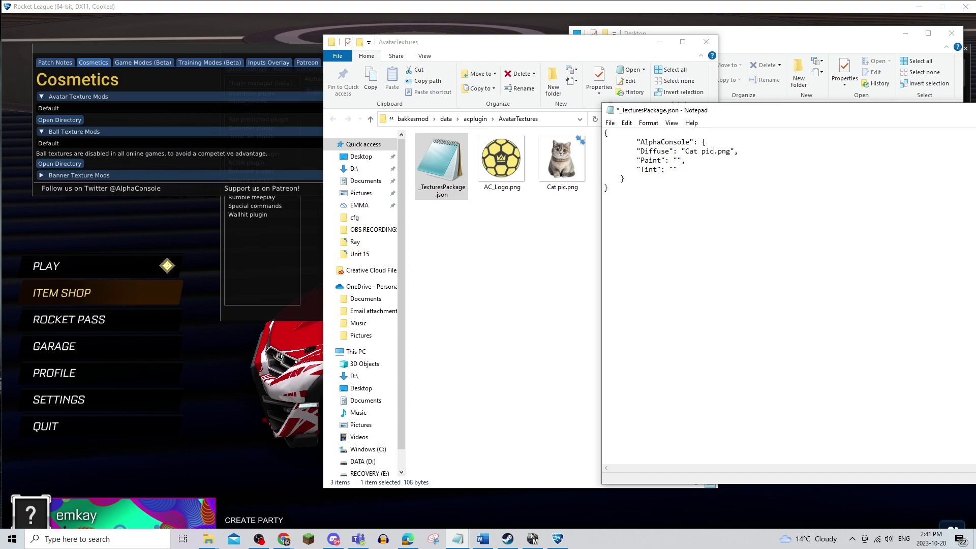
pyautogui.moveTo(783, 116); pyautogui.dragTo(544, 94)
pyautogui.click(387, 98)
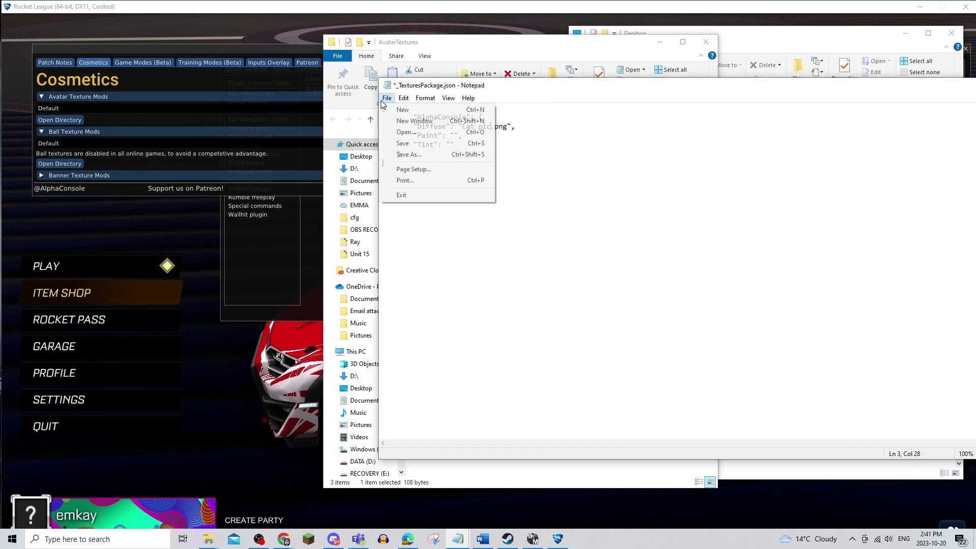
pyautogui.click(407, 145)
pyautogui.moveTo(618, 86); pyautogui.dragTo(436, 77)
pyautogui.click(909, 76)
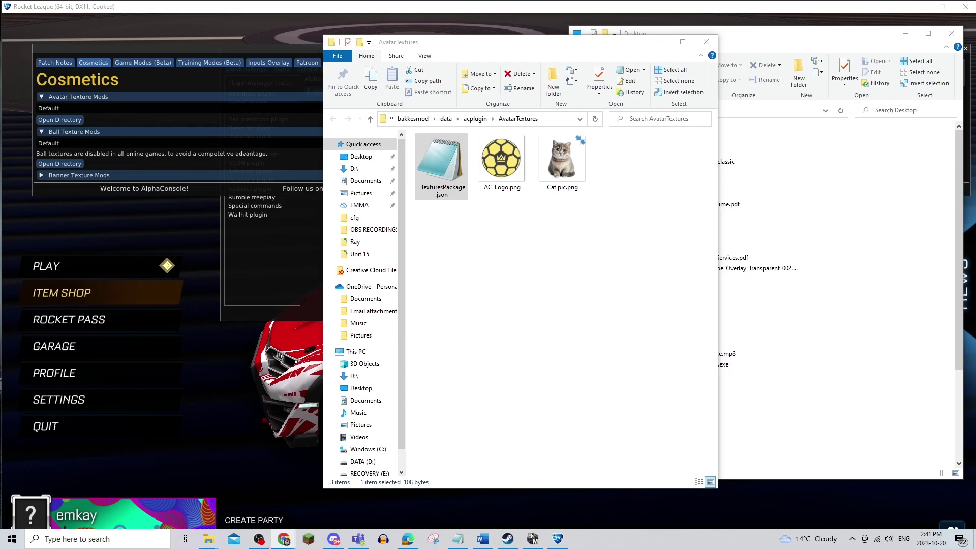
pyautogui.click(704, 40)
pyautogui.click(951, 33)
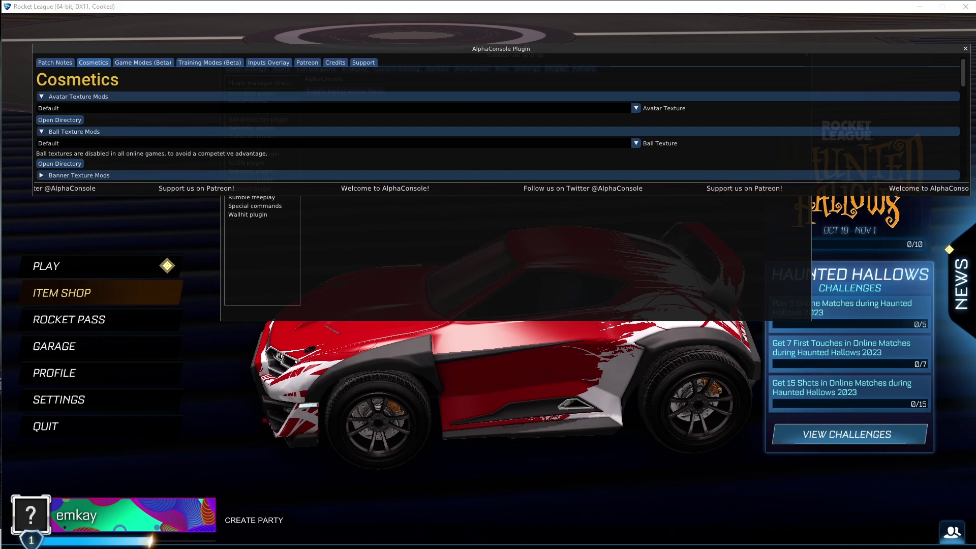
# Step: Return to Rocket League, select AlphaConsole as the Avatar Texture, and close the AlphaConsole and Bakkesmod windows
pyautogui.click(612, 257)
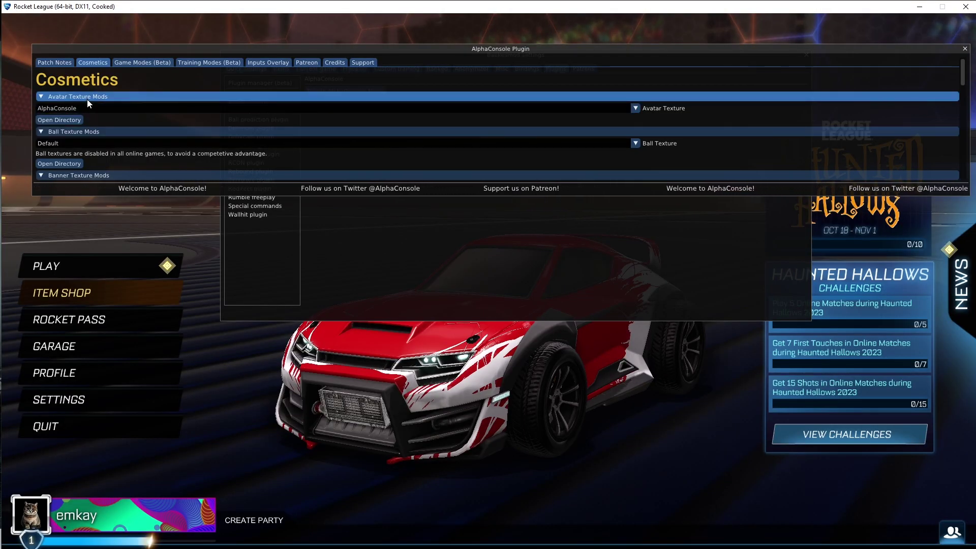
pyautogui.click(85, 107)
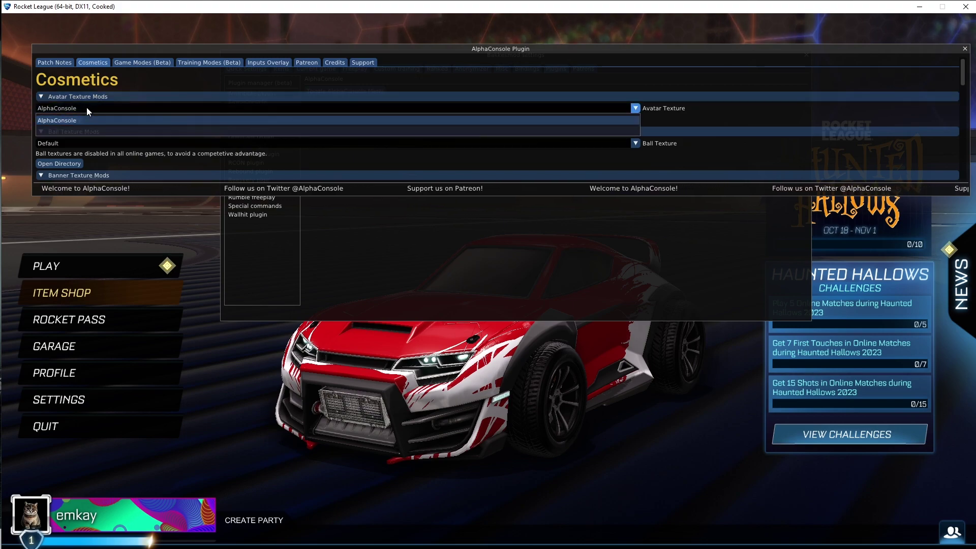
pyautogui.click(78, 121)
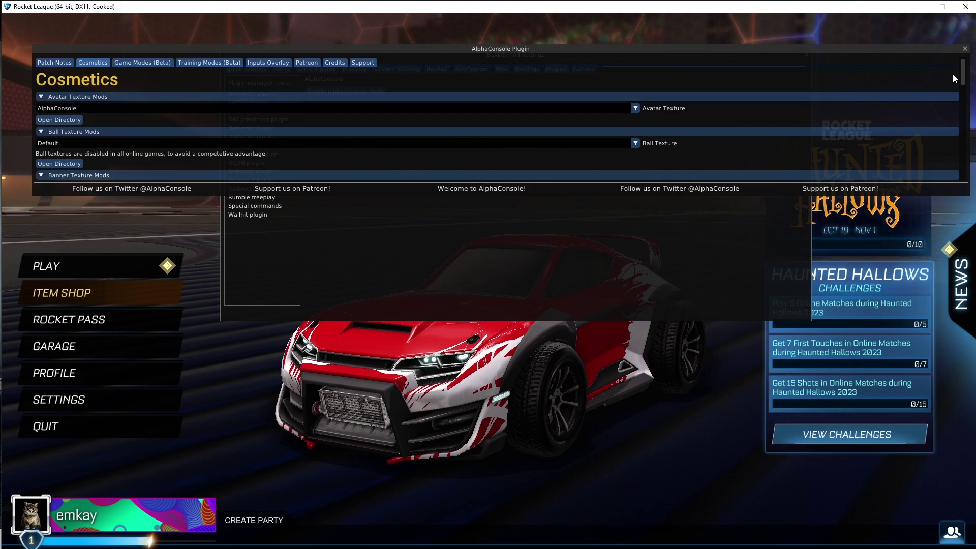
pyautogui.click(965, 48)
pyautogui.click(807, 54)
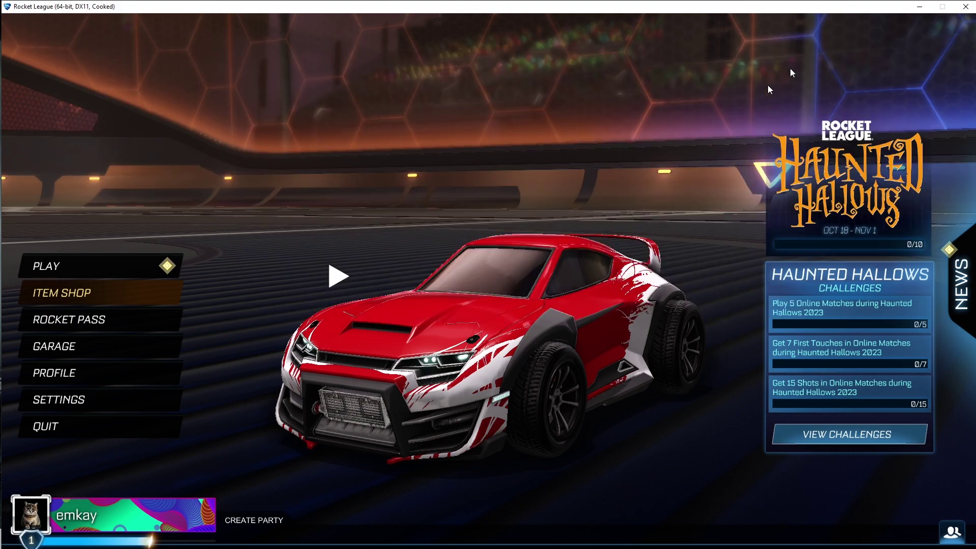